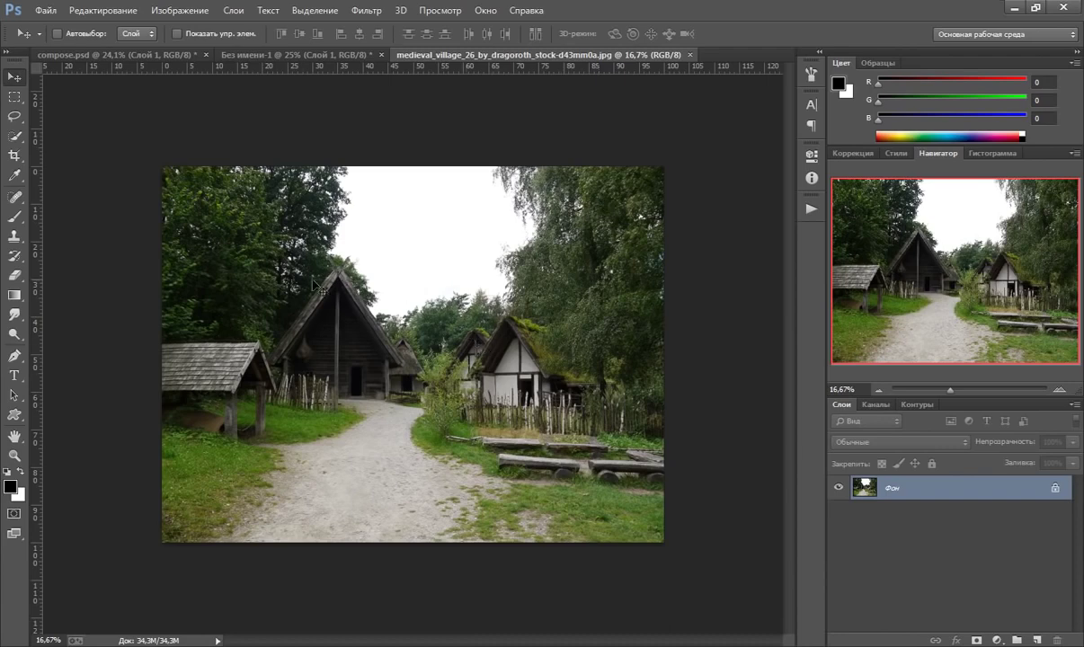
Step: Review the woman-with-basin and village photos, then return to the empty compose.psd document
left_click(300, 60)
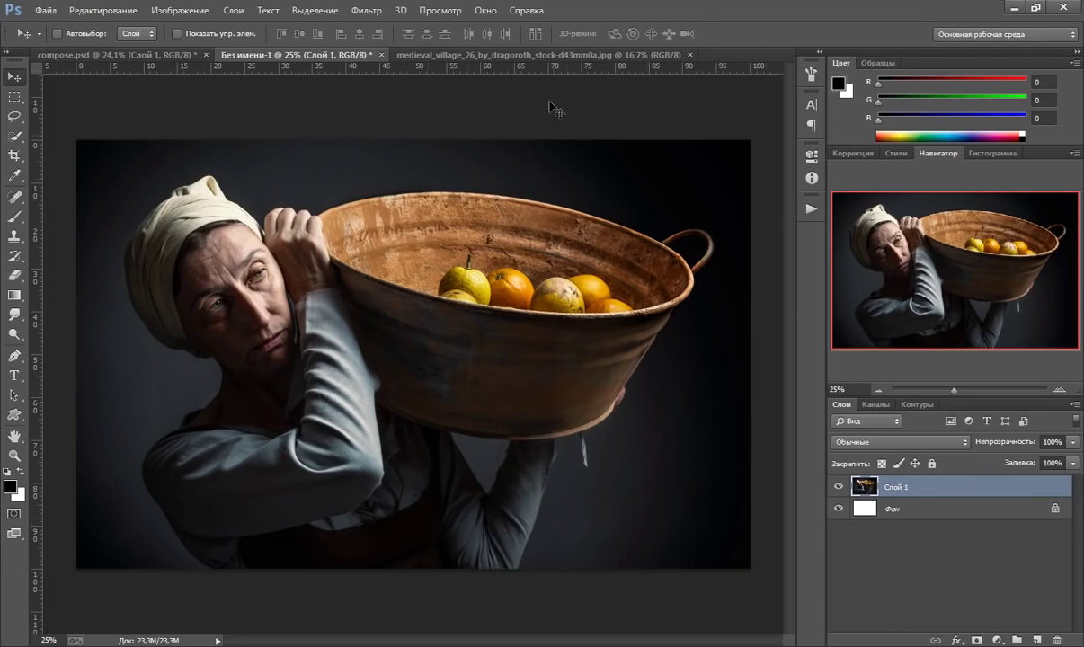
left_click(483, 54)
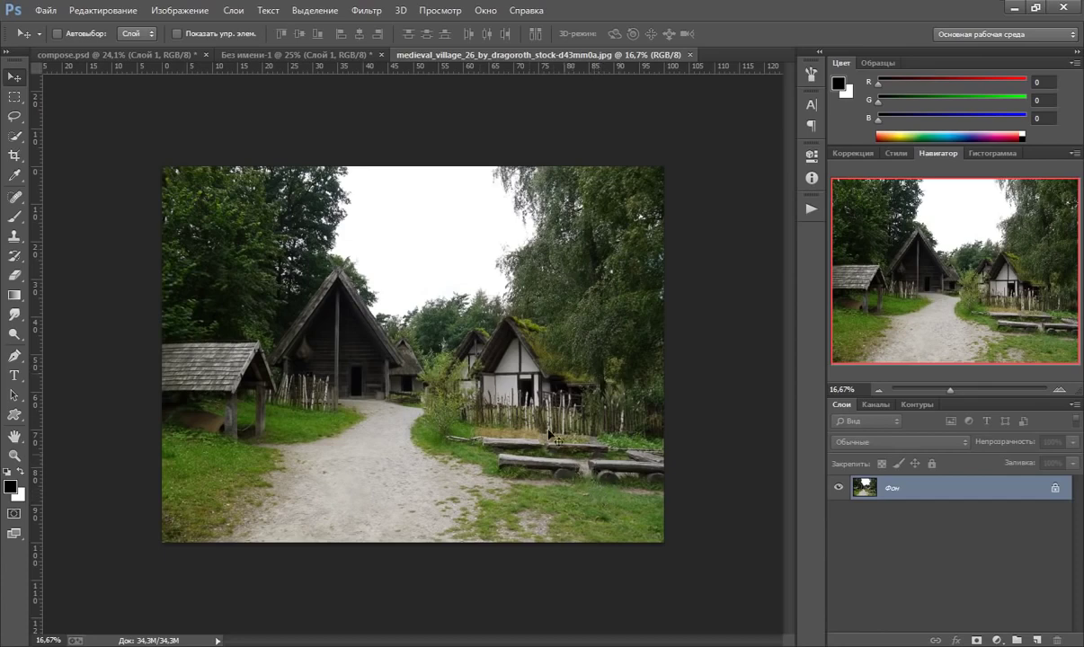
left_click(119, 56)
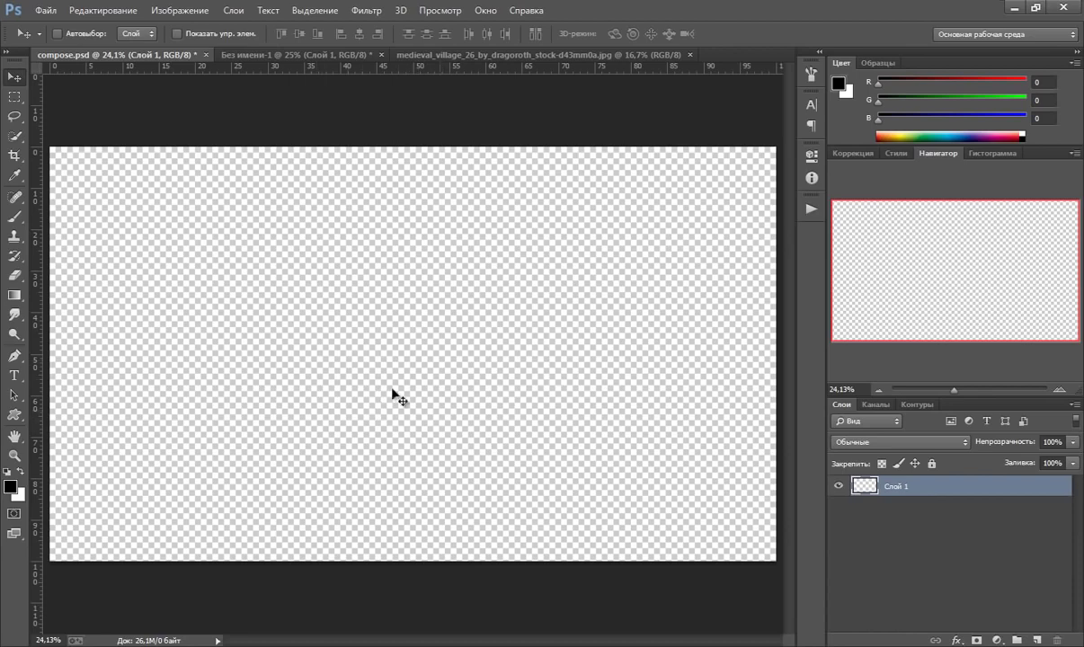
Step: Start a new document from the File menu, then cancel it
left_click(46, 10)
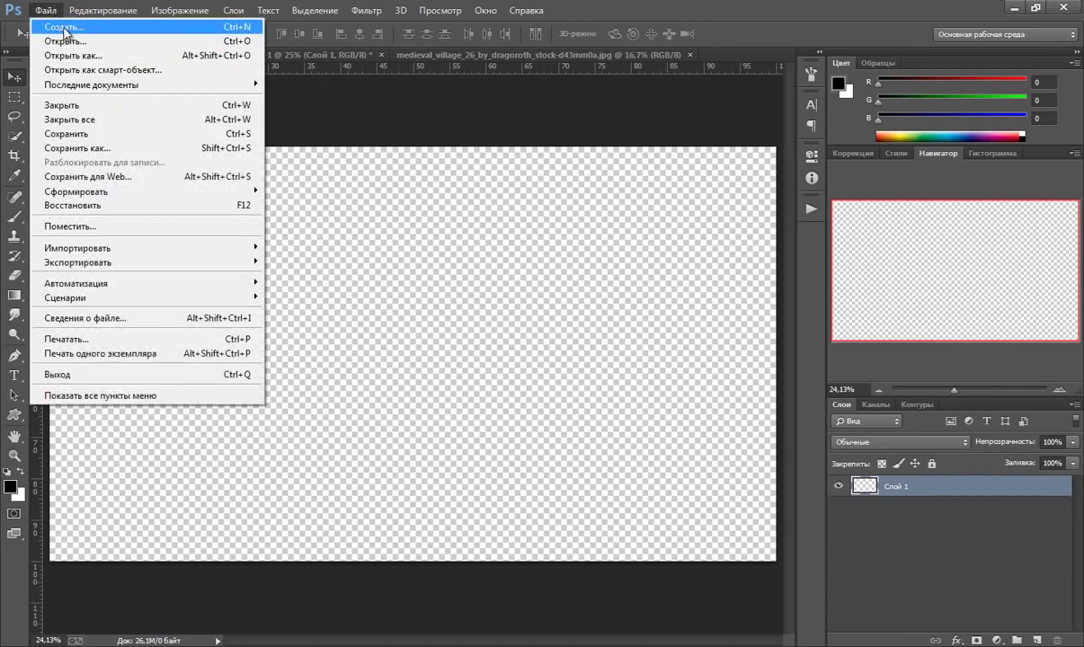
left_click(61, 27)
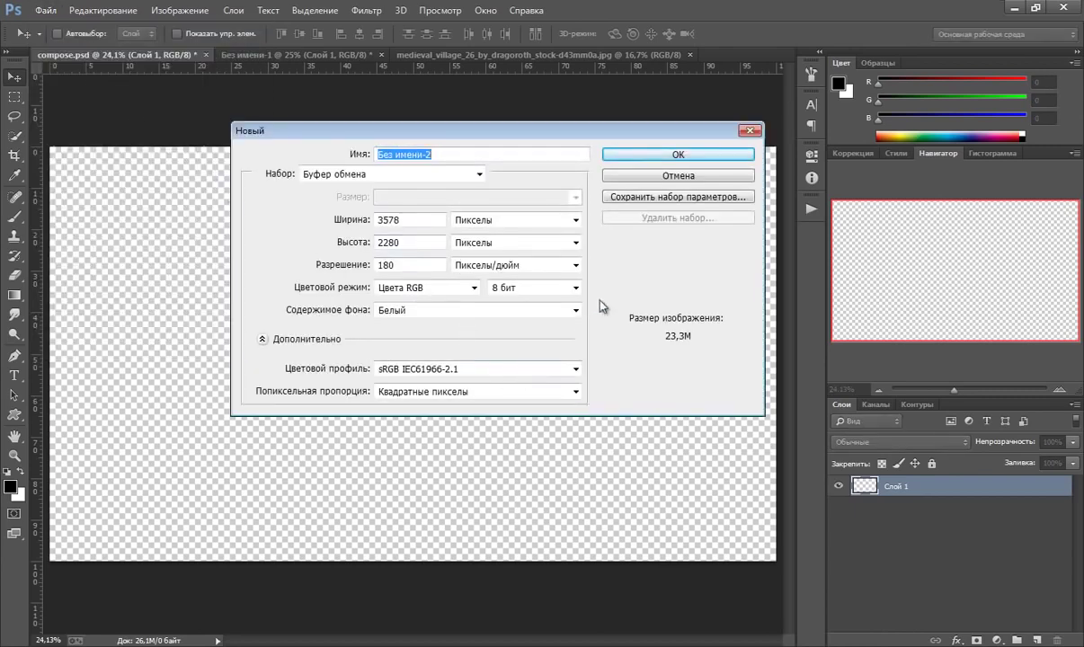
left_click(750, 131)
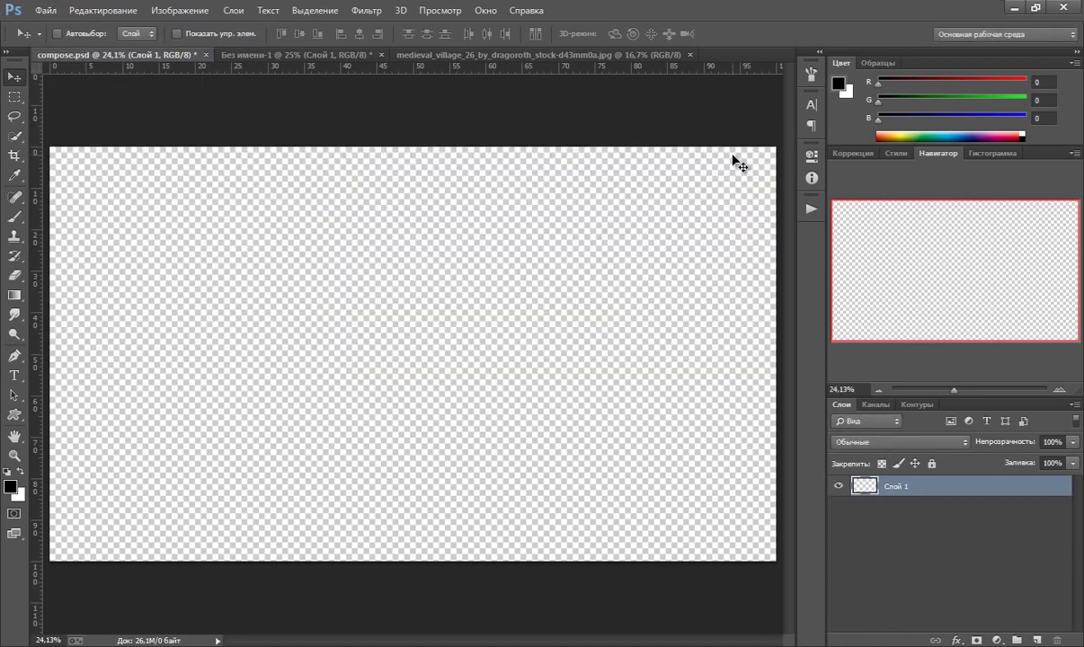
Step: Copy the entire village photo and paste it into compose.psd
left_click(490, 54)
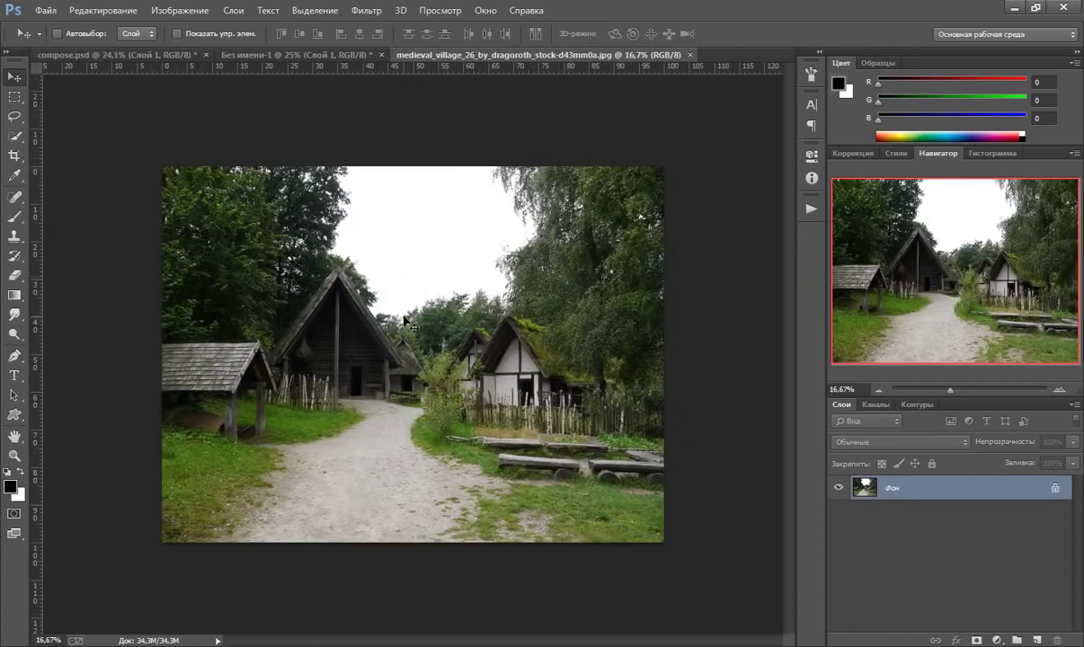
key("ctrl+a")
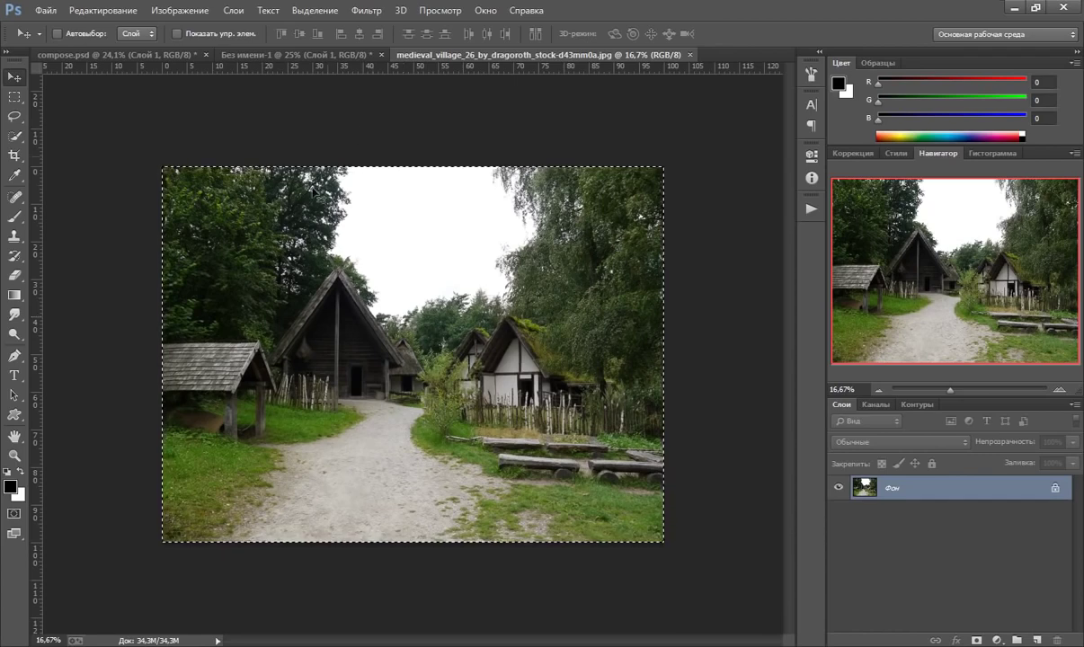
left_click(111, 54)
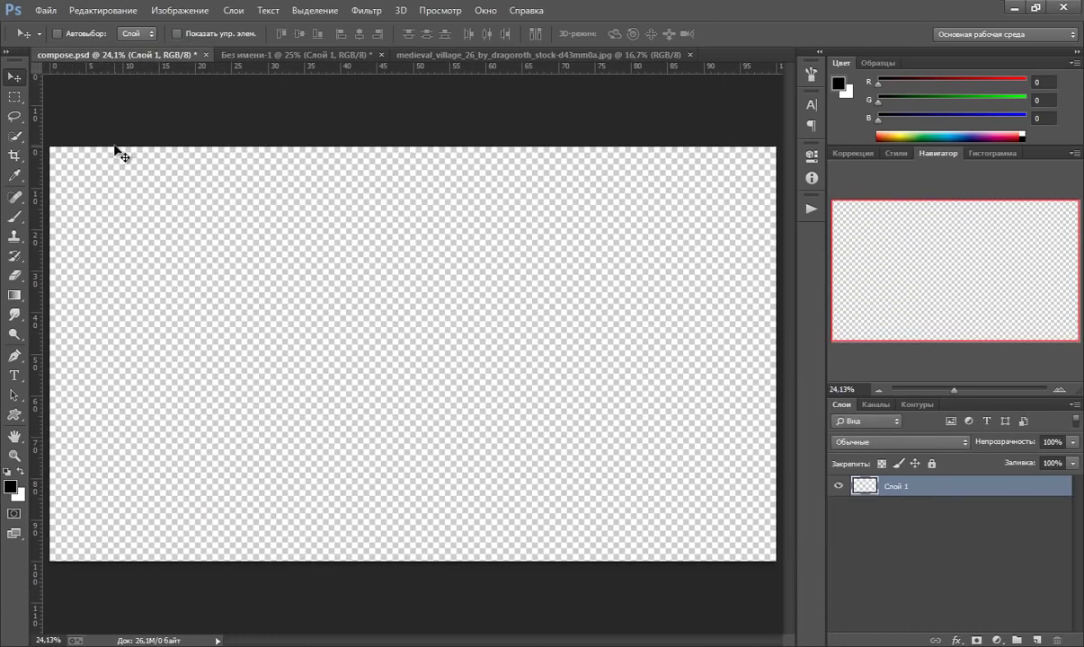
key("ctrl+v")
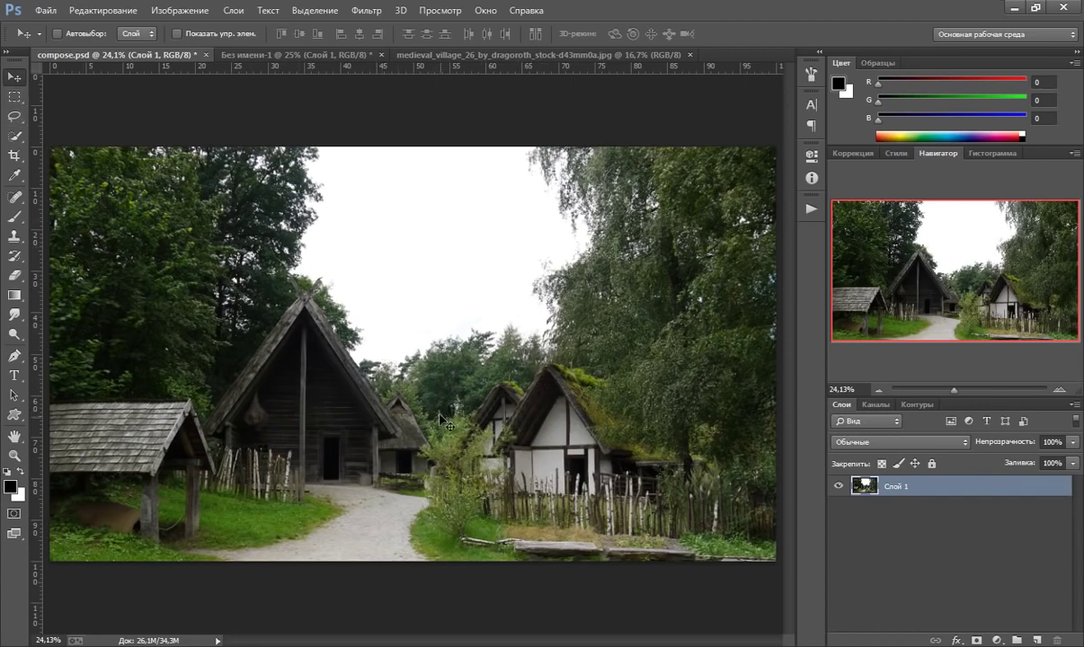
Step: Nudge the pasted village photo into position on the compose canvas
left_click_drag(440, 413, 429, 423)
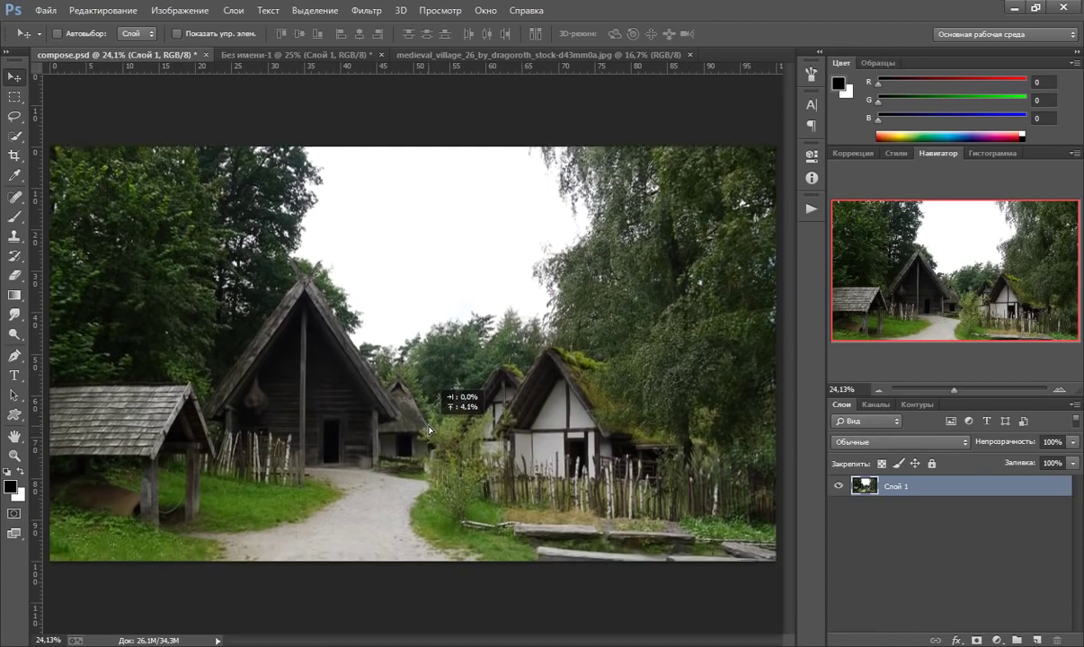
left_click_drag(430, 426, 429, 429)
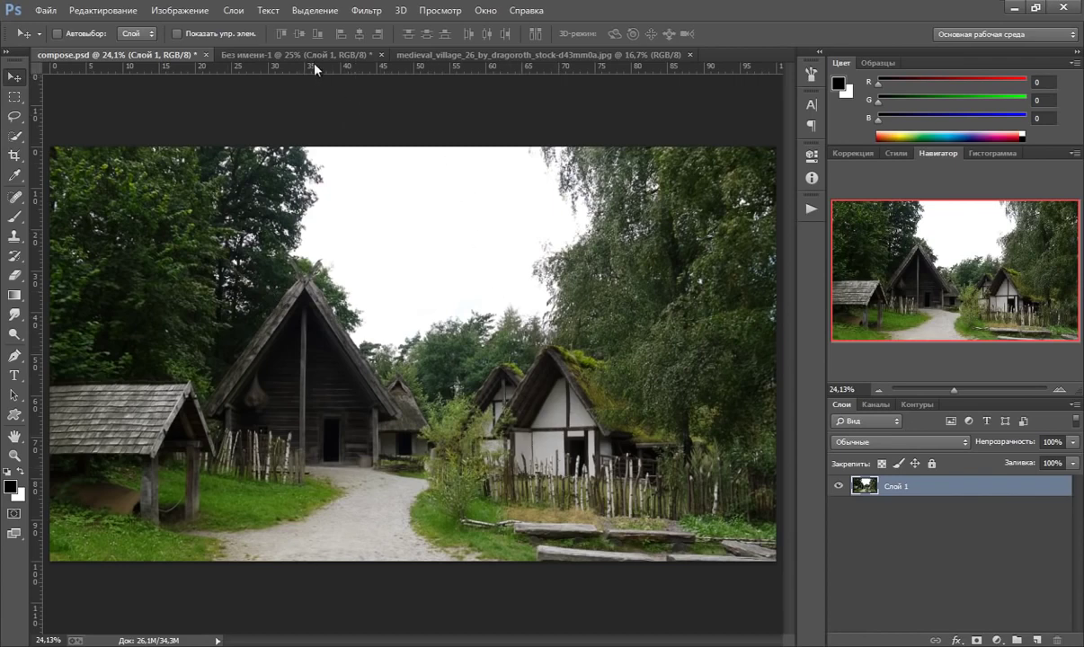
left_click(292, 54)
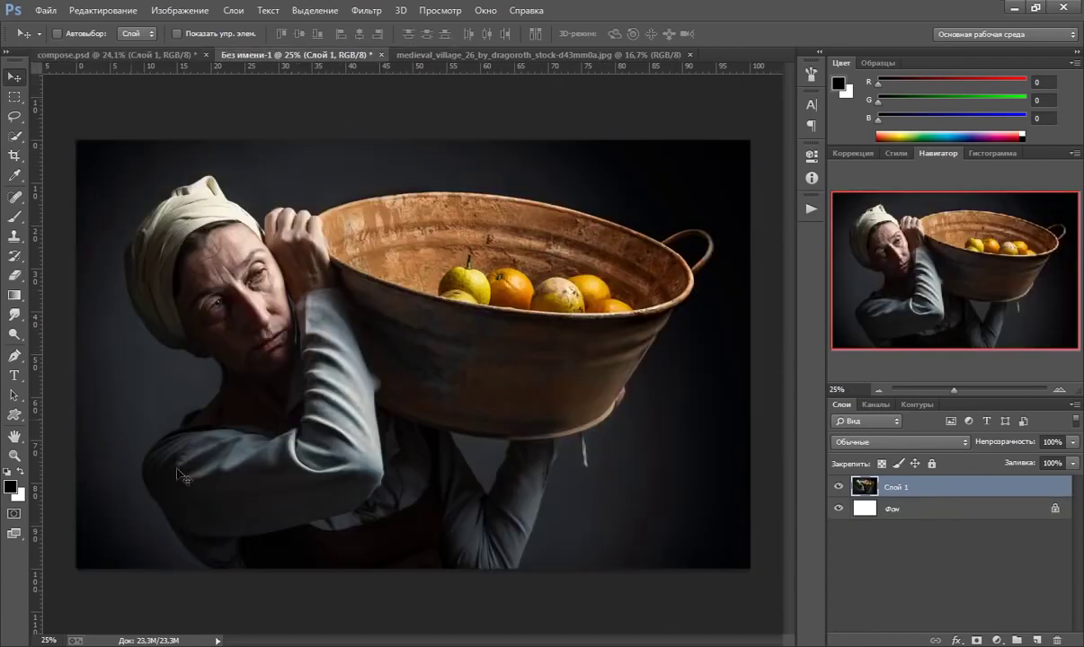
Step: Paste the whole woman-with-basin photo into compose.psd as Слой 2 at 50% opacity
key("ctrl+a")
left_click(141, 54)
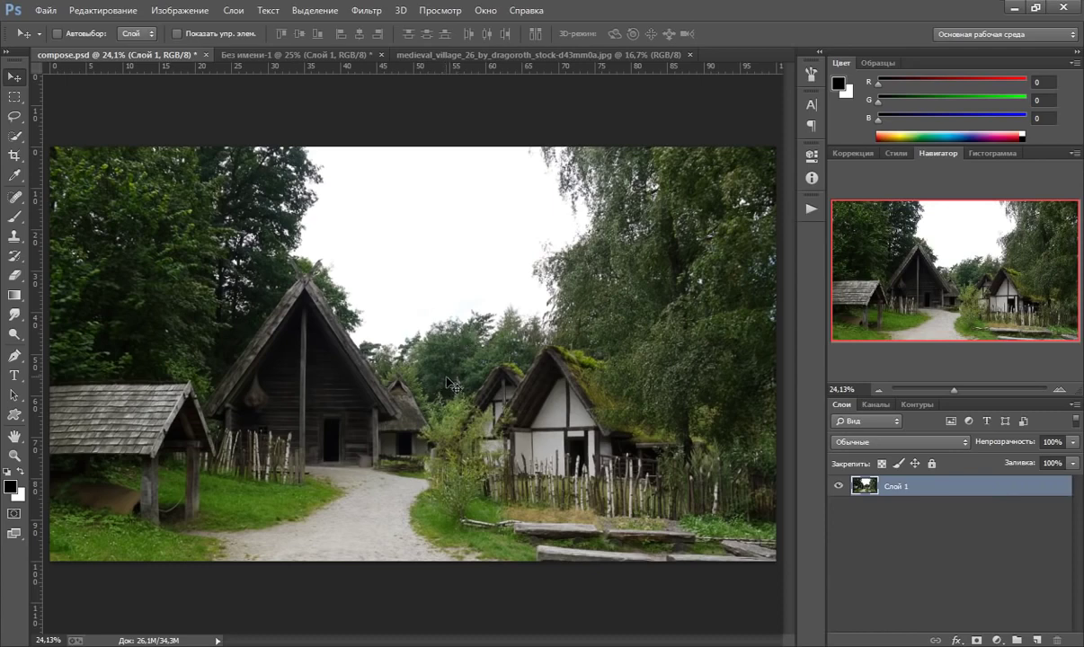
key("ctrl+v")
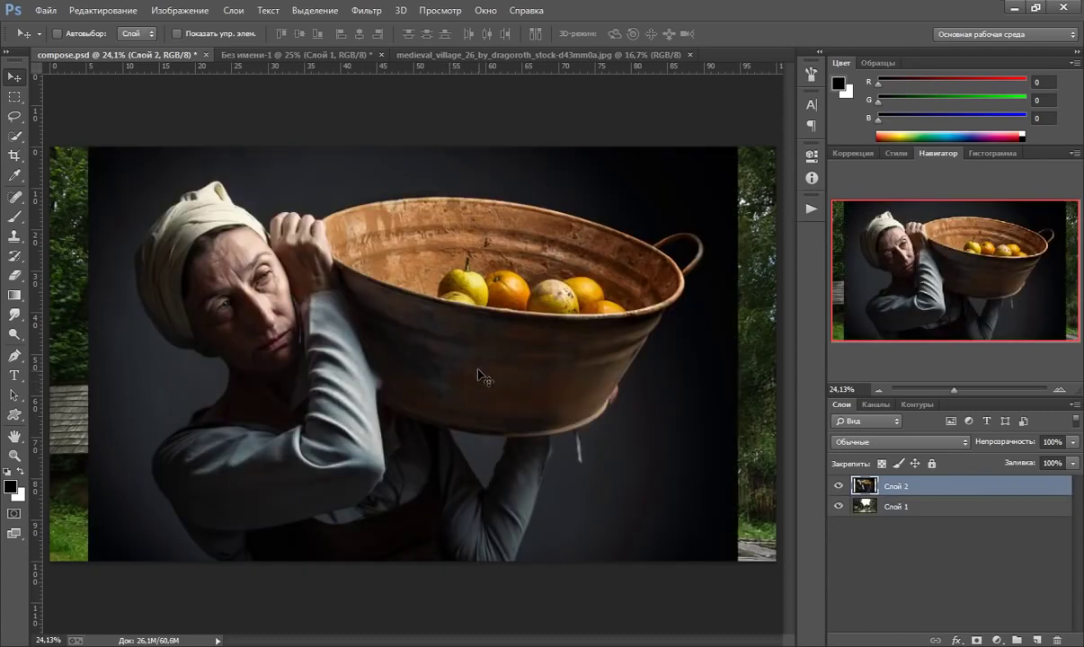
left_click(1072, 442)
left_click_drag(1074, 459, 1035, 466)
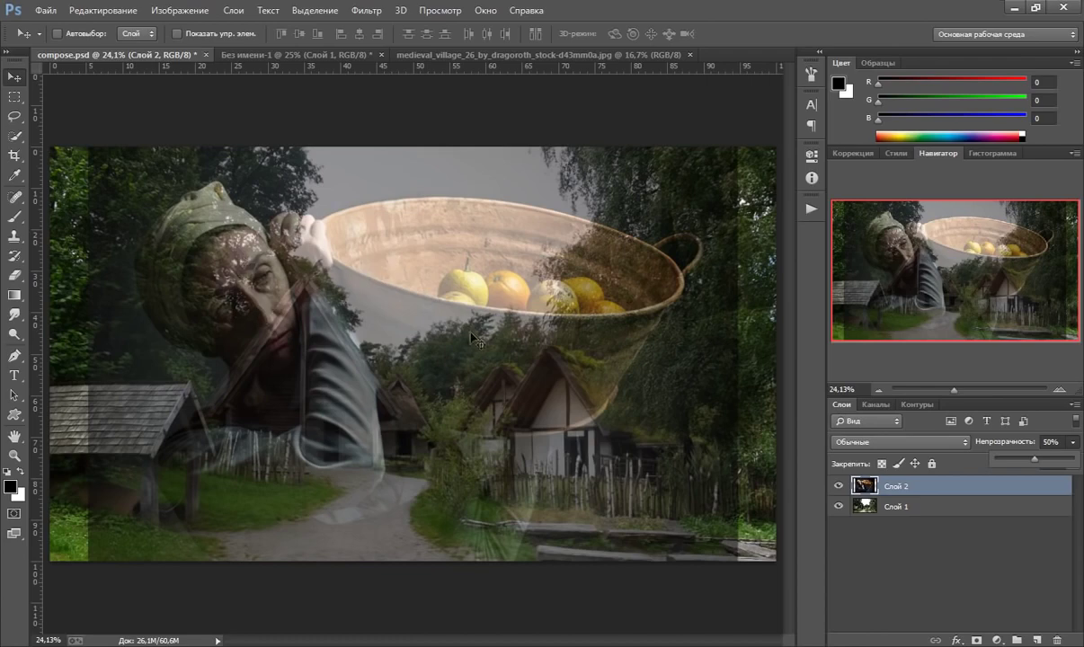
left_click(883, 509)
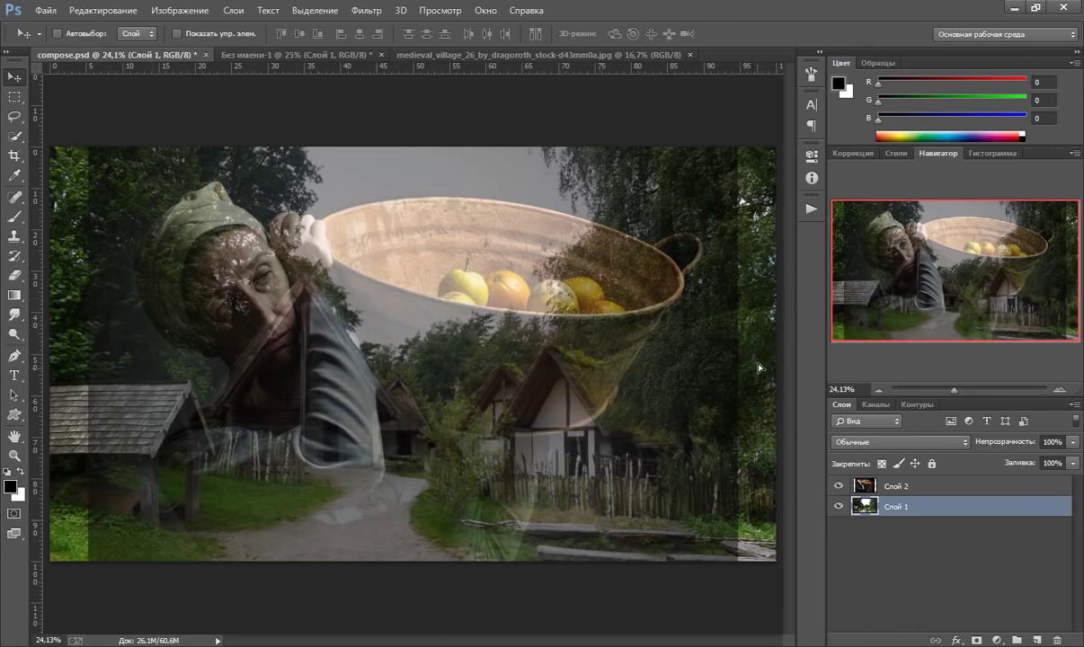
Step: Shift the village layer higher, then return the woman layer to 100% opacity and hide it
left_click_drag(759, 368, 755, 358)
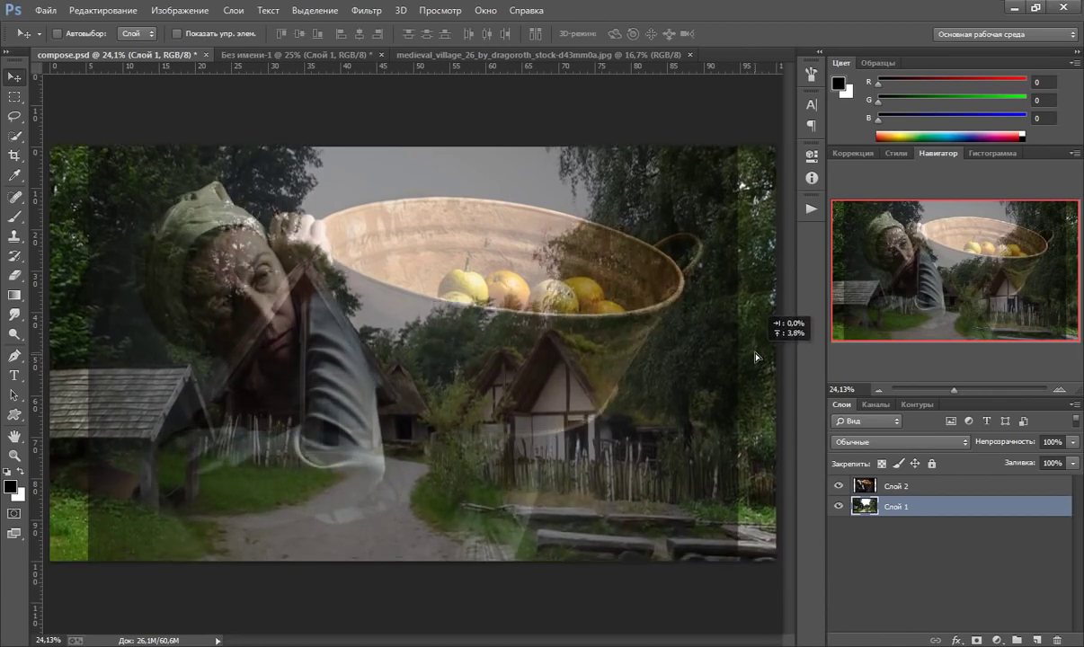
left_click_drag(756, 356, 755, 376)
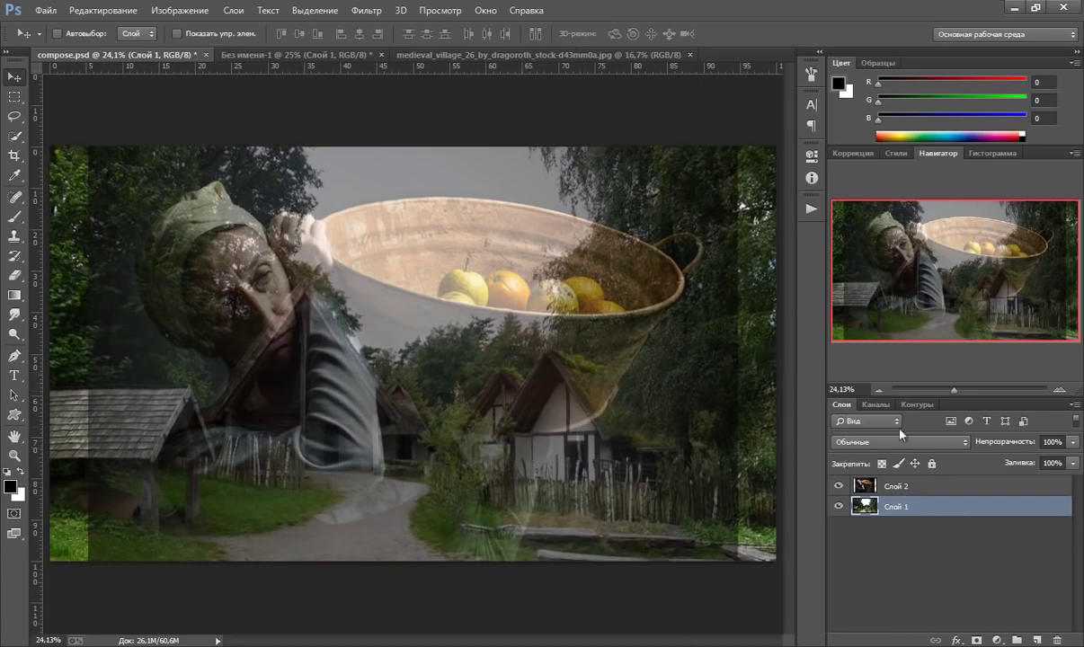
left_click(895, 485)
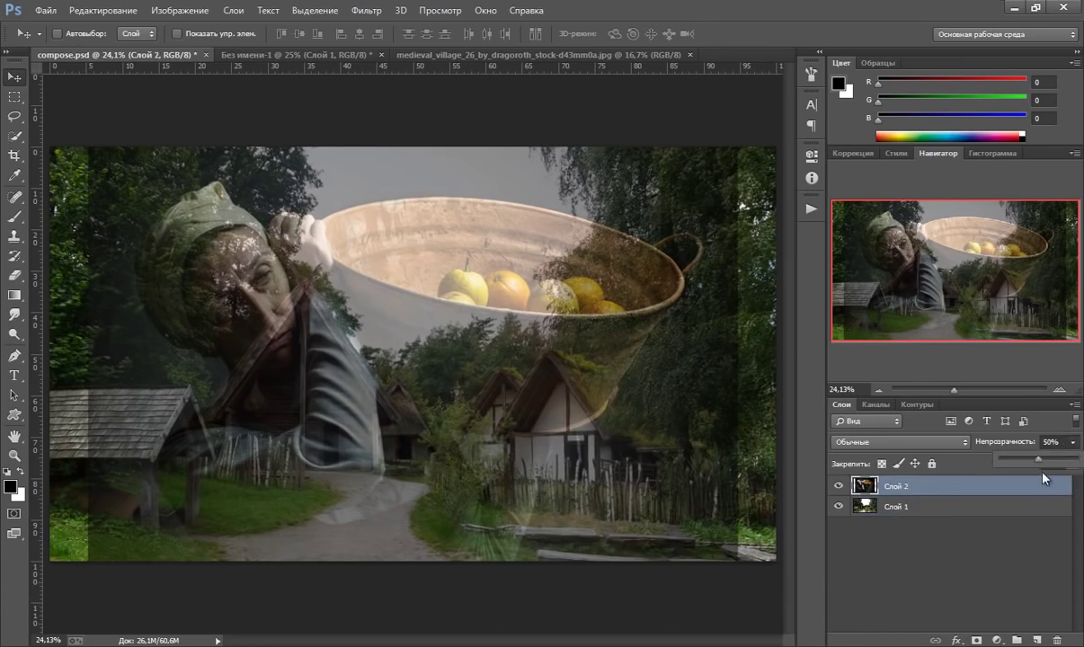
left_click_drag(1073, 442, 1078, 458)
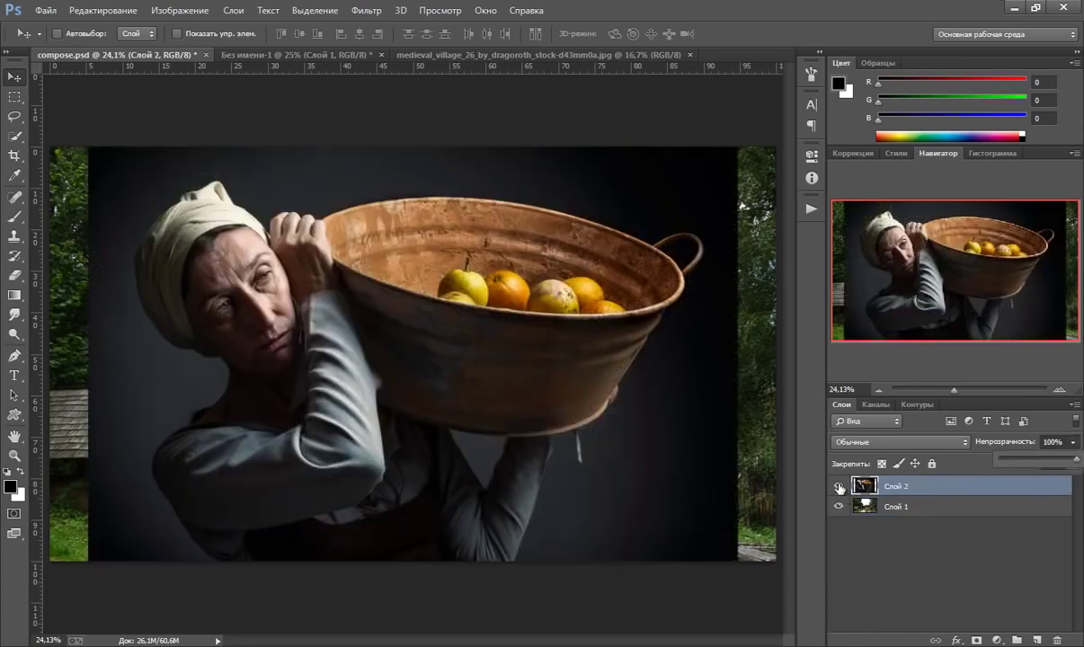
left_click(839, 486)
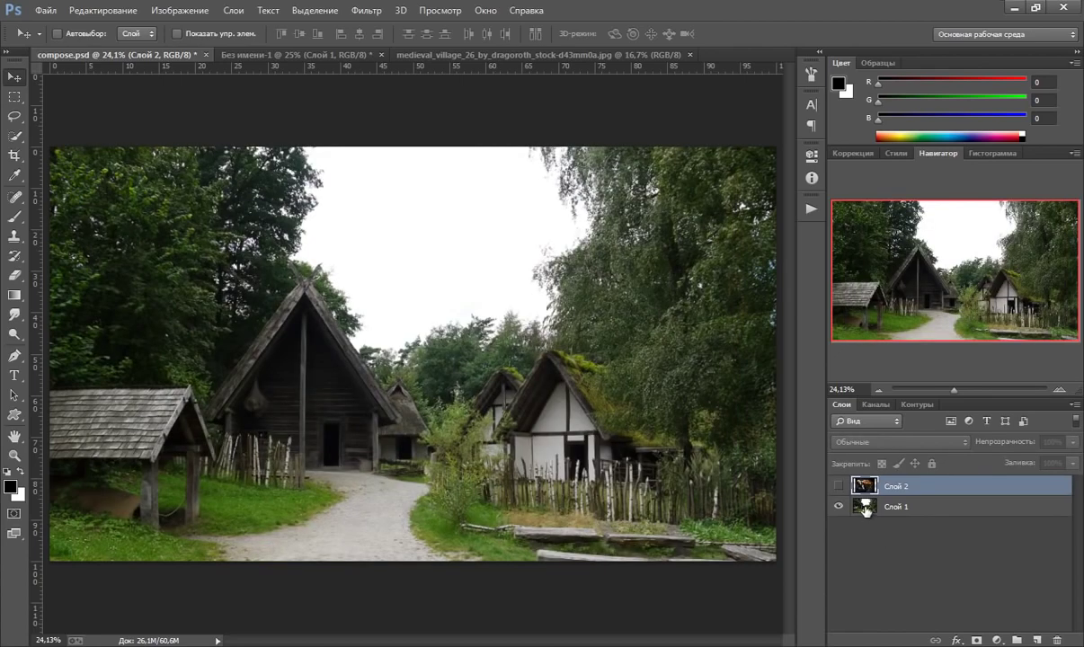
Step: Apply Lens Blur to the village layer with an octagon aperture and radius about 69
left_click(868, 506)
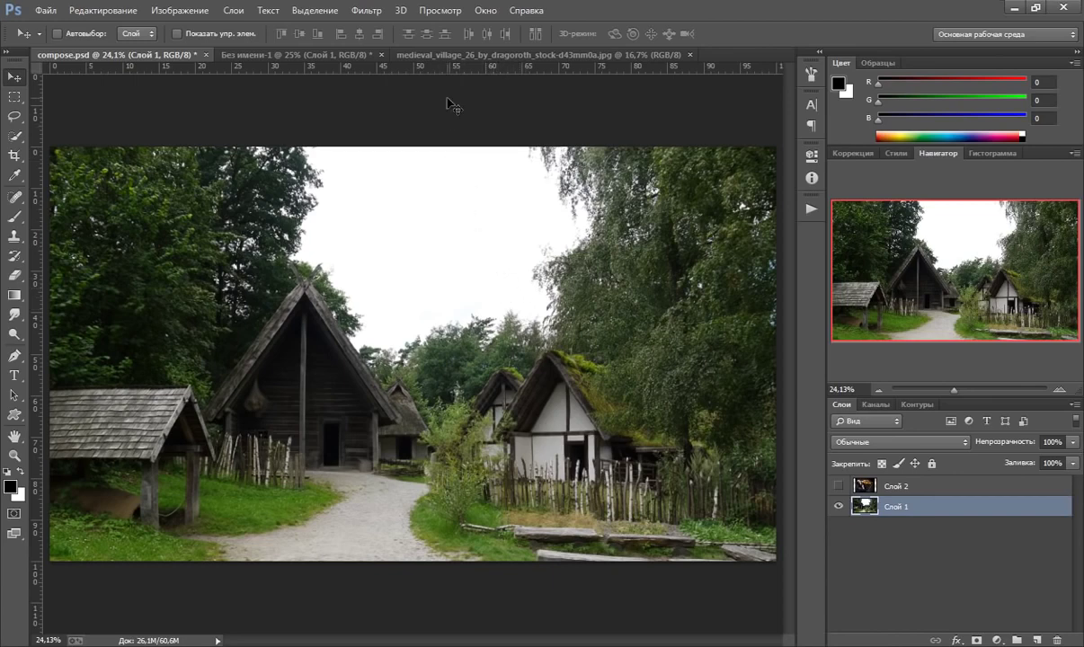
left_click(364, 10)
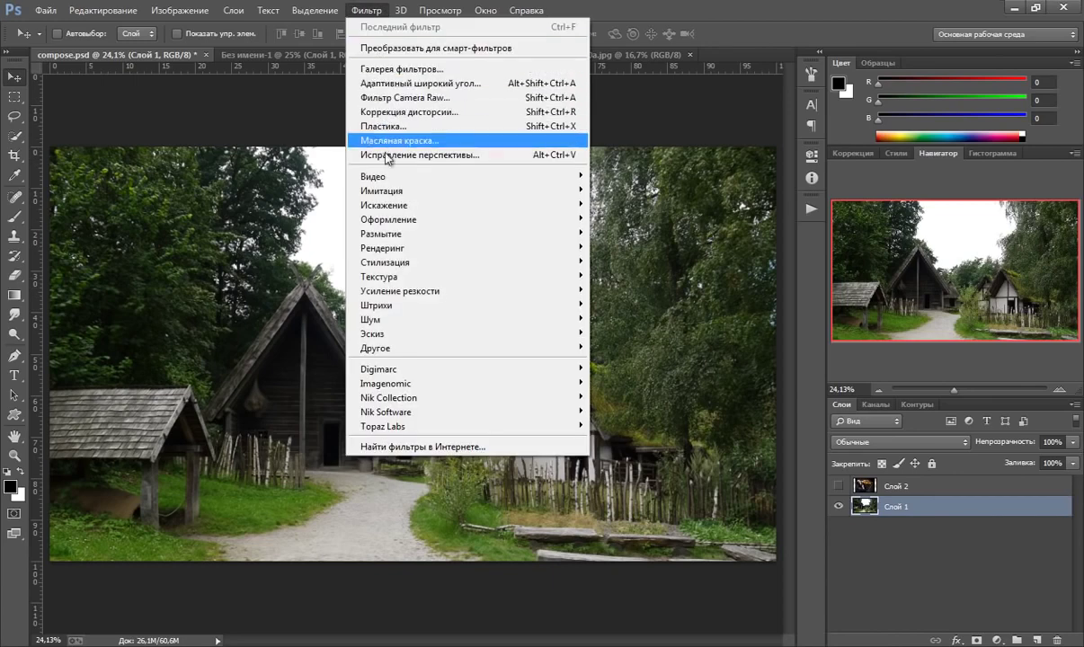
mouse_move(381, 233)
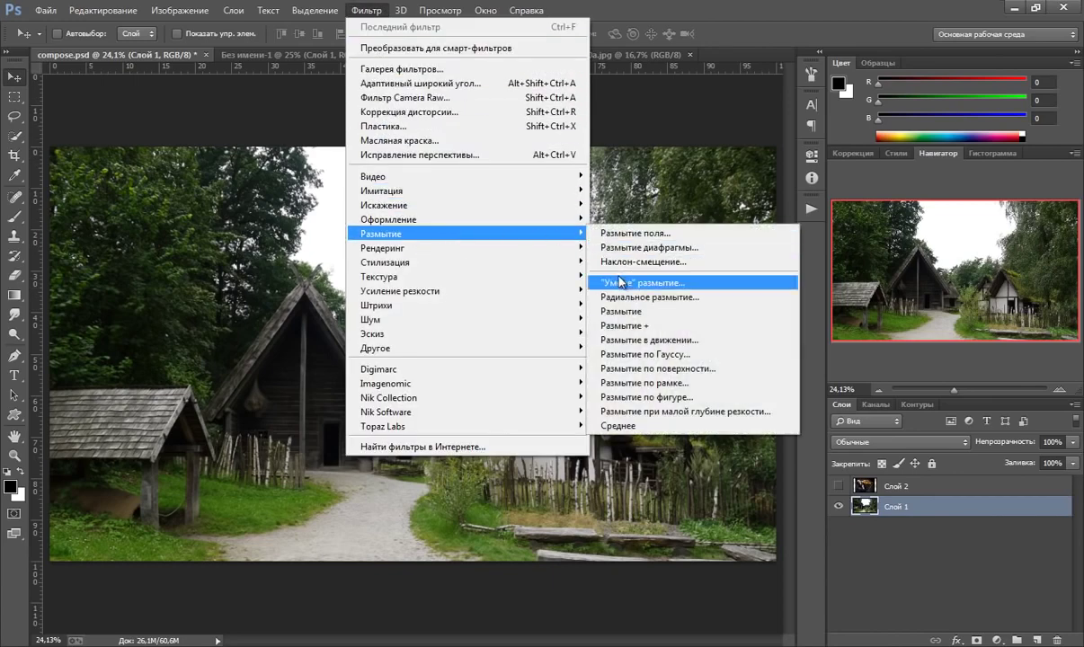
left_click(649, 411)
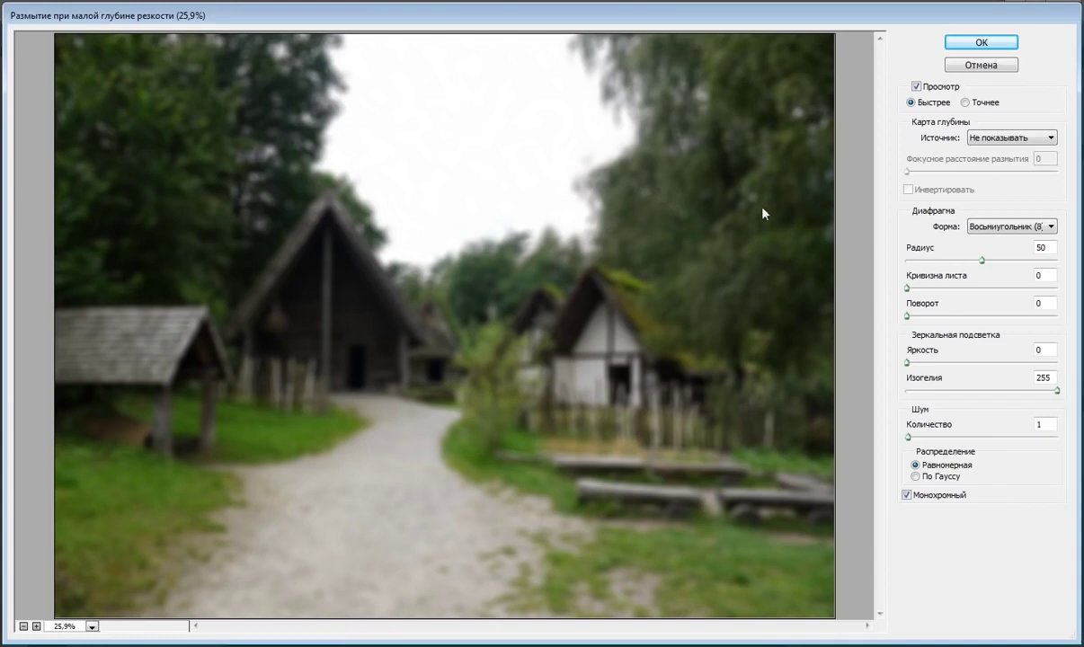
left_click(970, 225)
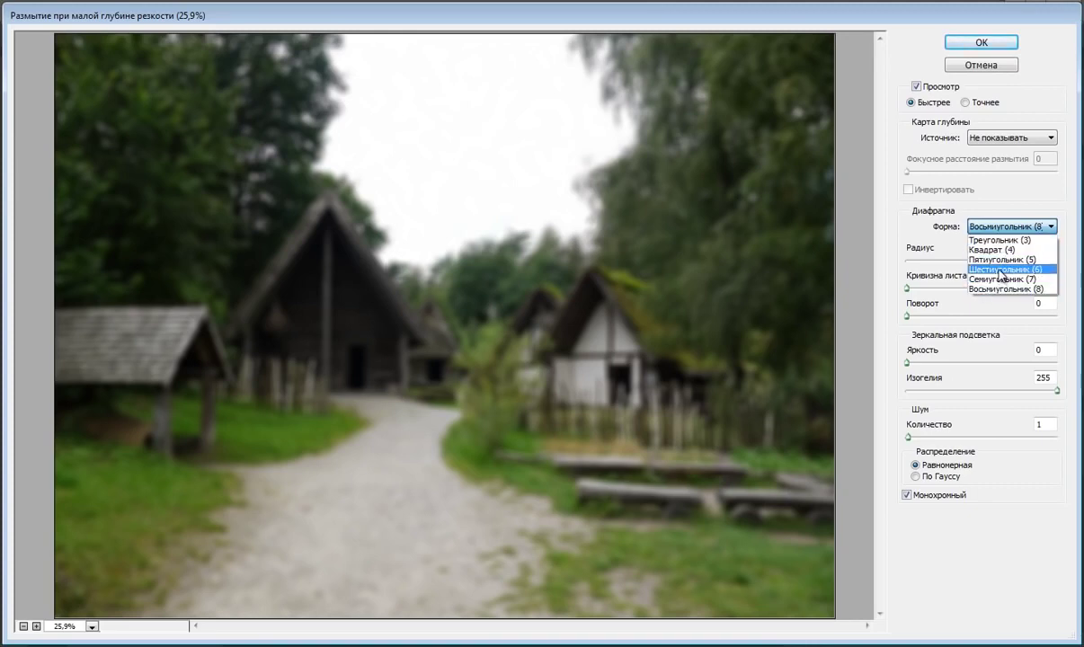
left_click(998, 270)
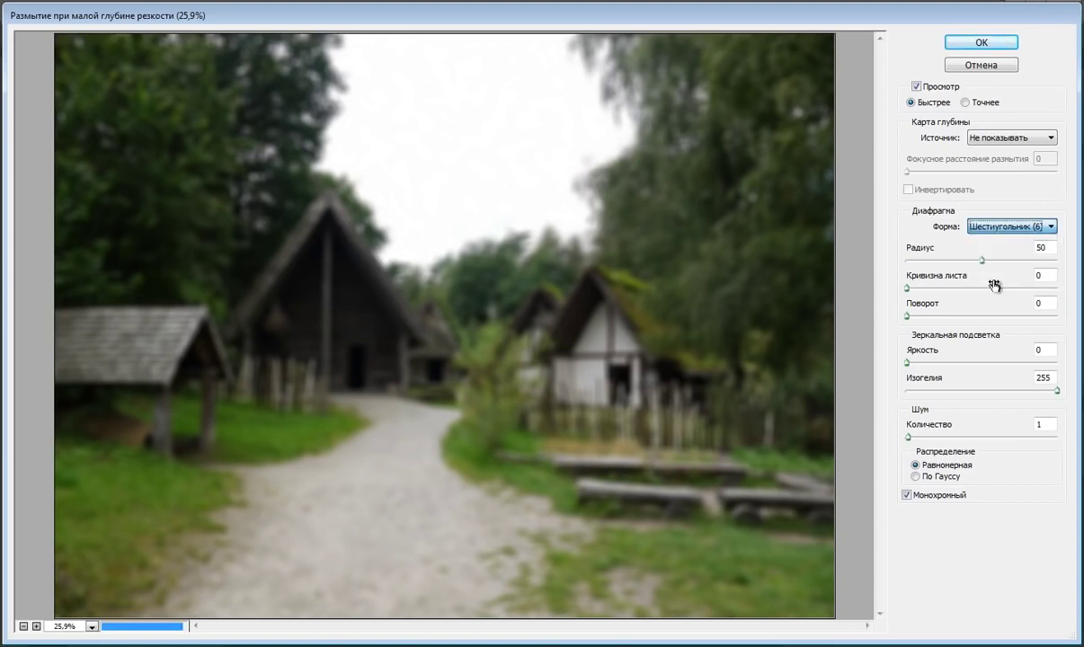
left_click(997, 227)
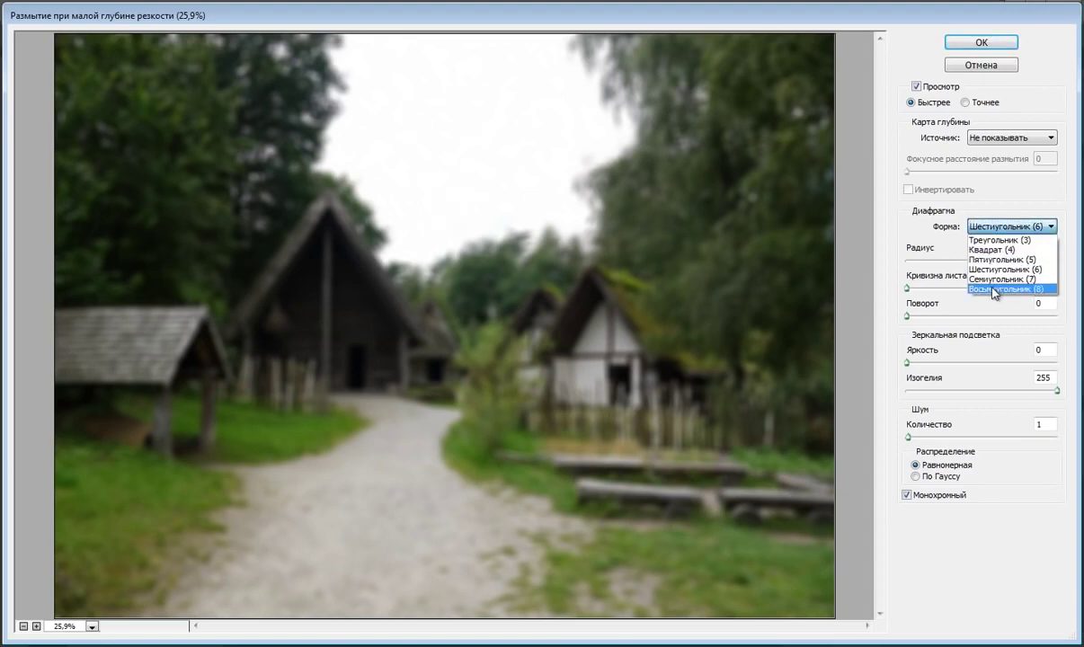
left_click(994, 289)
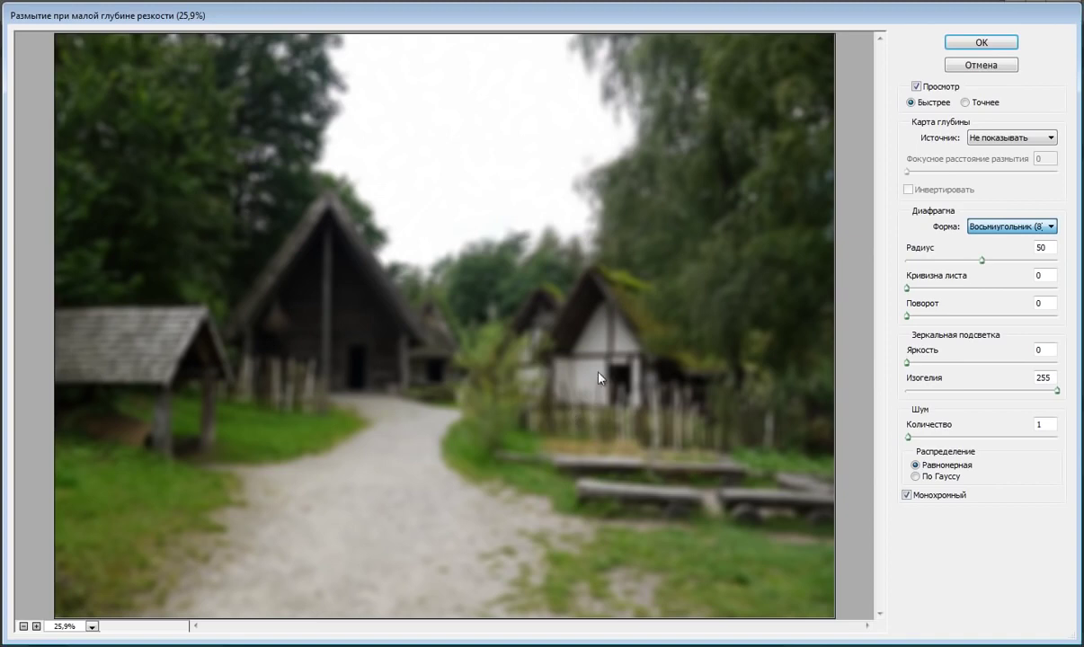
left_click(488, 218)
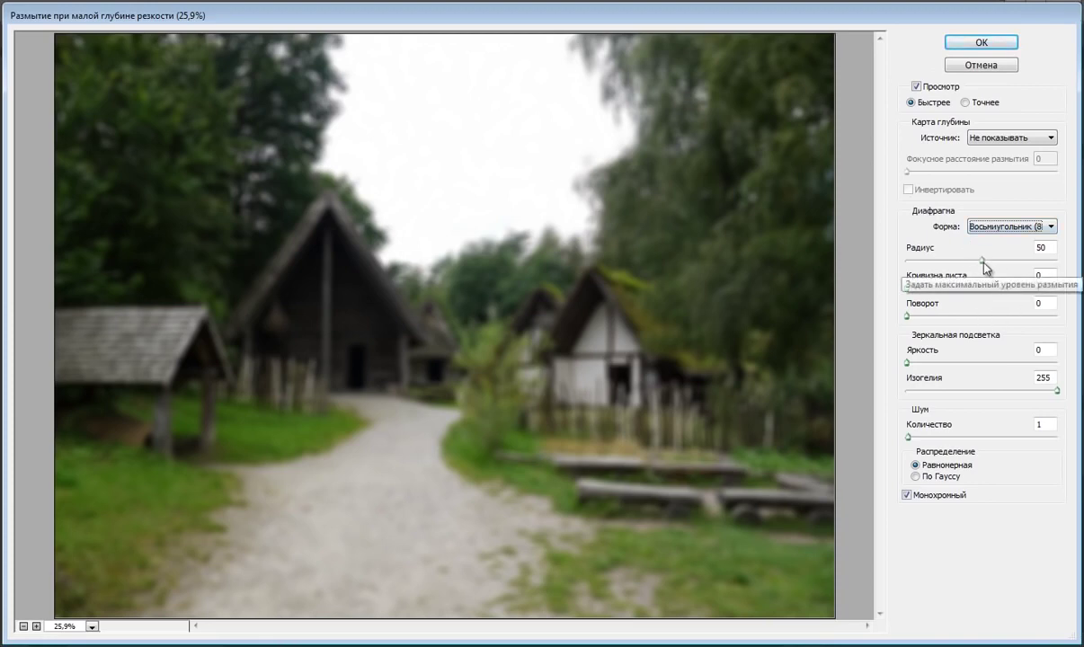
left_click_drag(982, 261, 1004, 262)
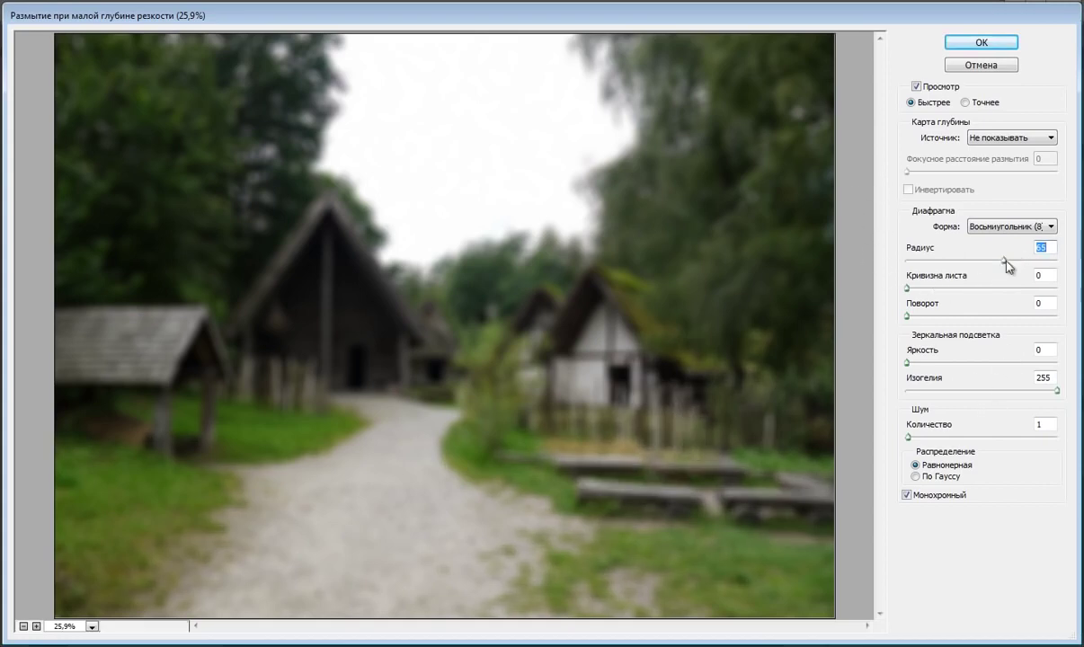
left_click_drag(1003, 260, 1012, 259)
left_click_drag(1011, 261, 1009, 260)
left_click(982, 45)
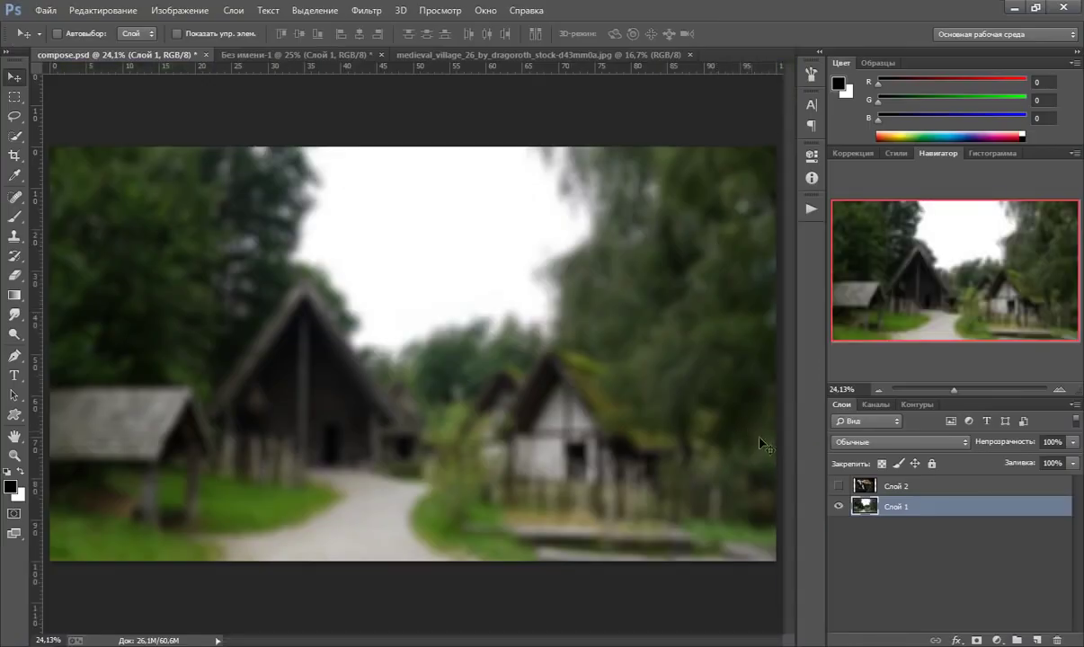
Step: Show the woman layer again and zoom in closely on her headscarf
left_click(838, 487)
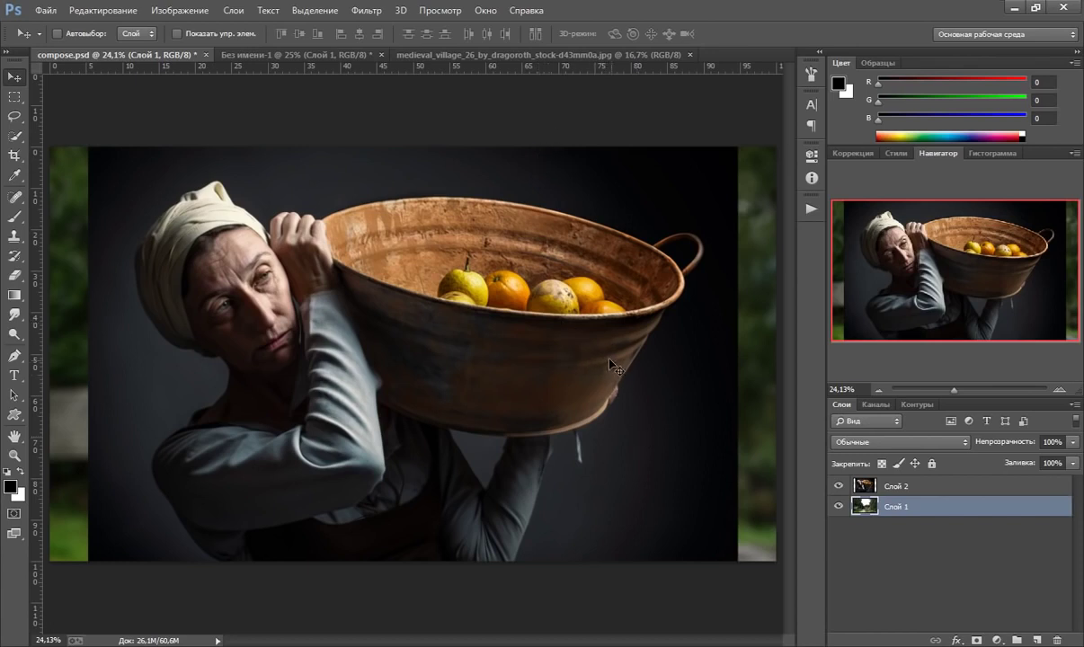
left_click(14, 455)
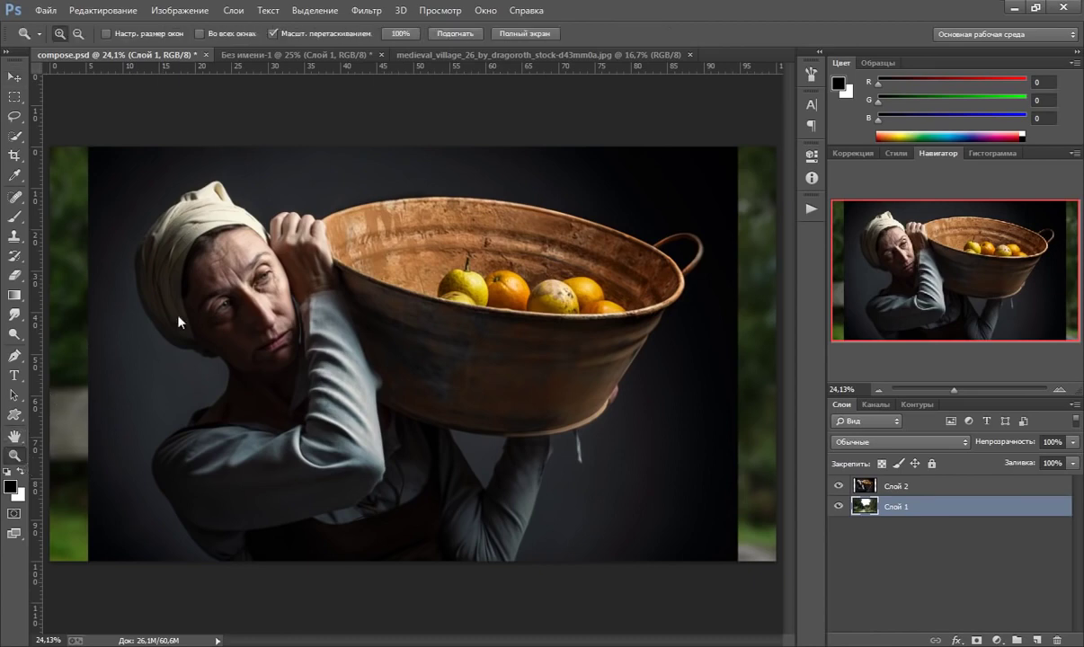
left_click(183, 252)
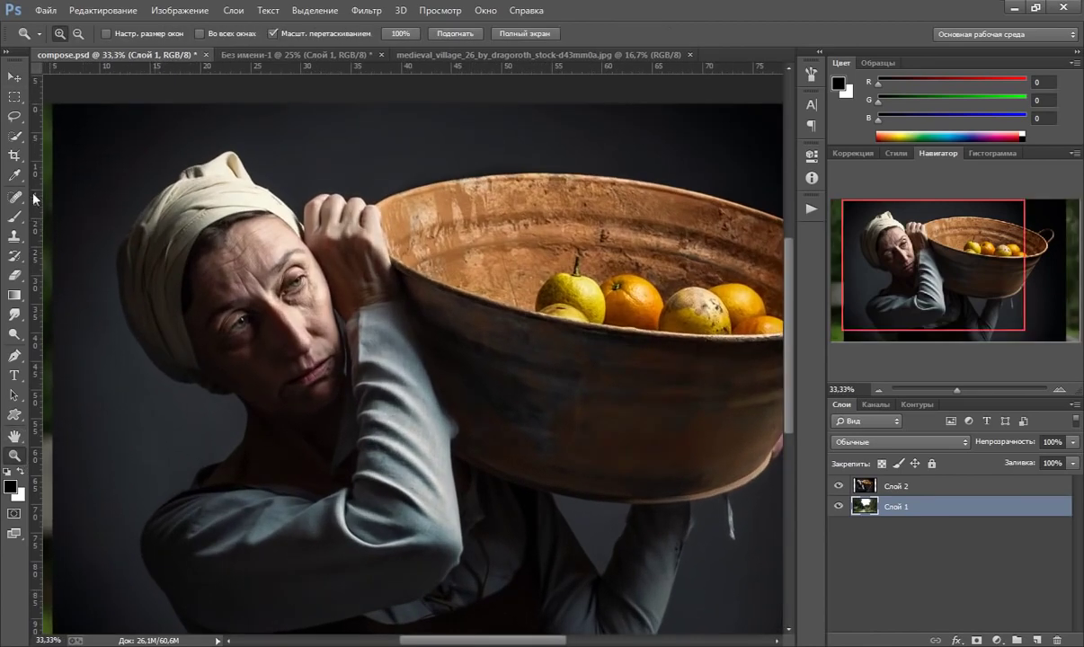
left_click(14, 355)
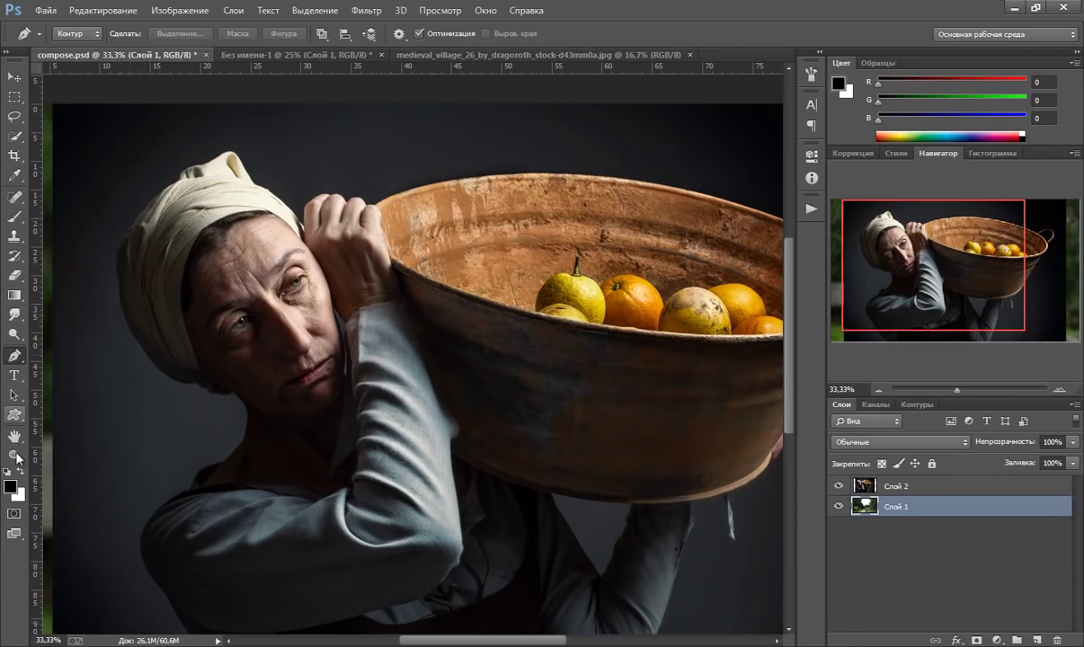
left_click(15, 456)
left_click(124, 272)
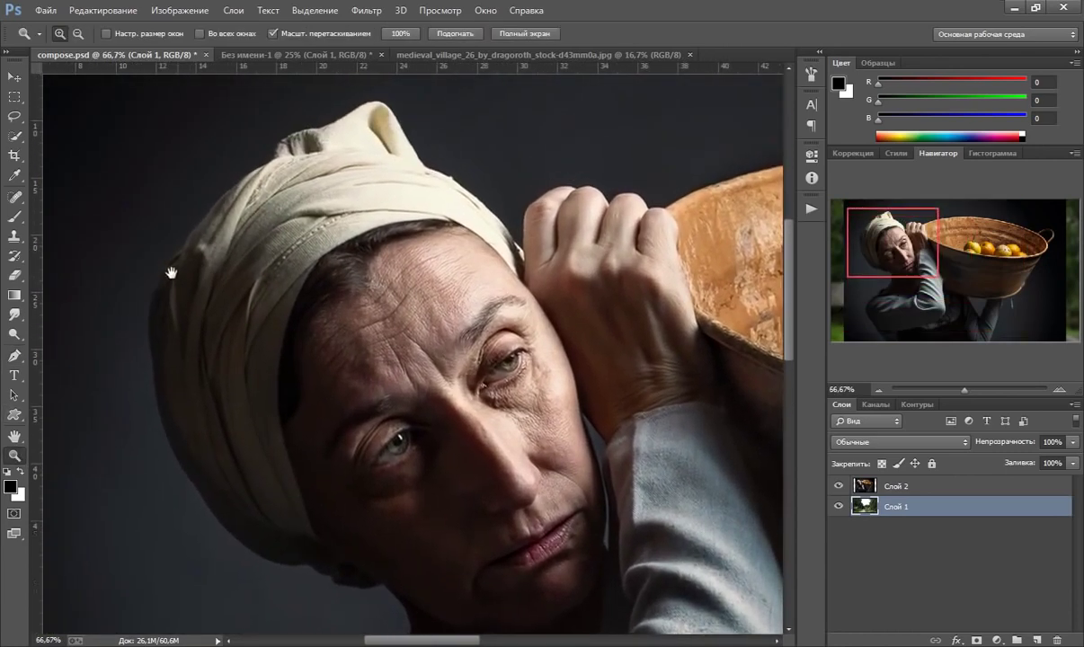
Step: Begin a curved Pen path following the headscarf edge
left_click(14, 355)
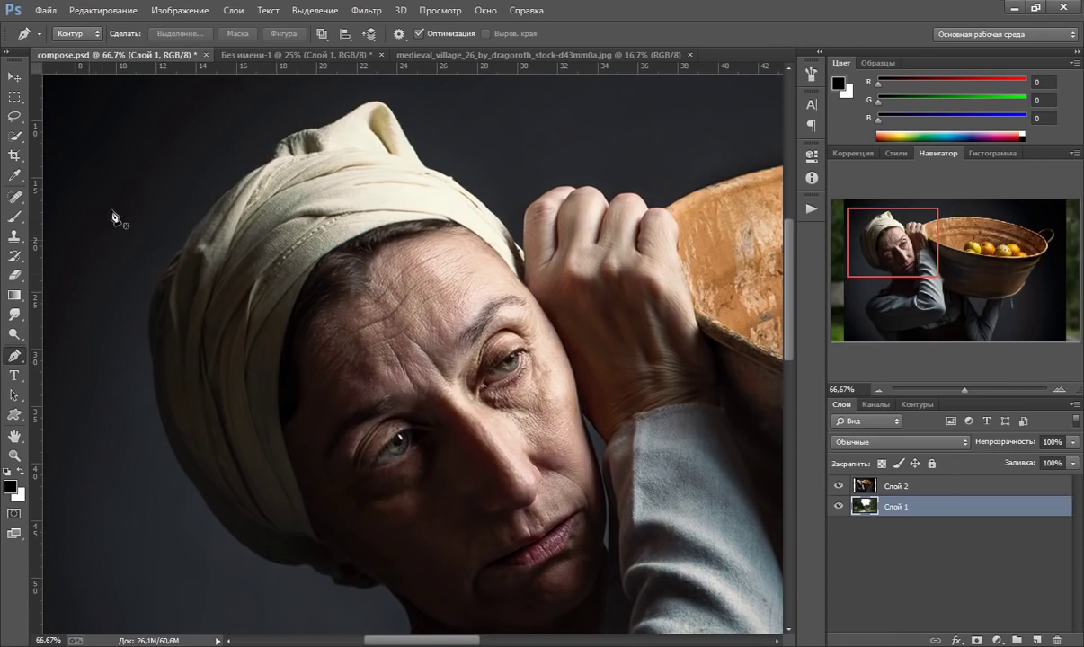
left_click(276, 159)
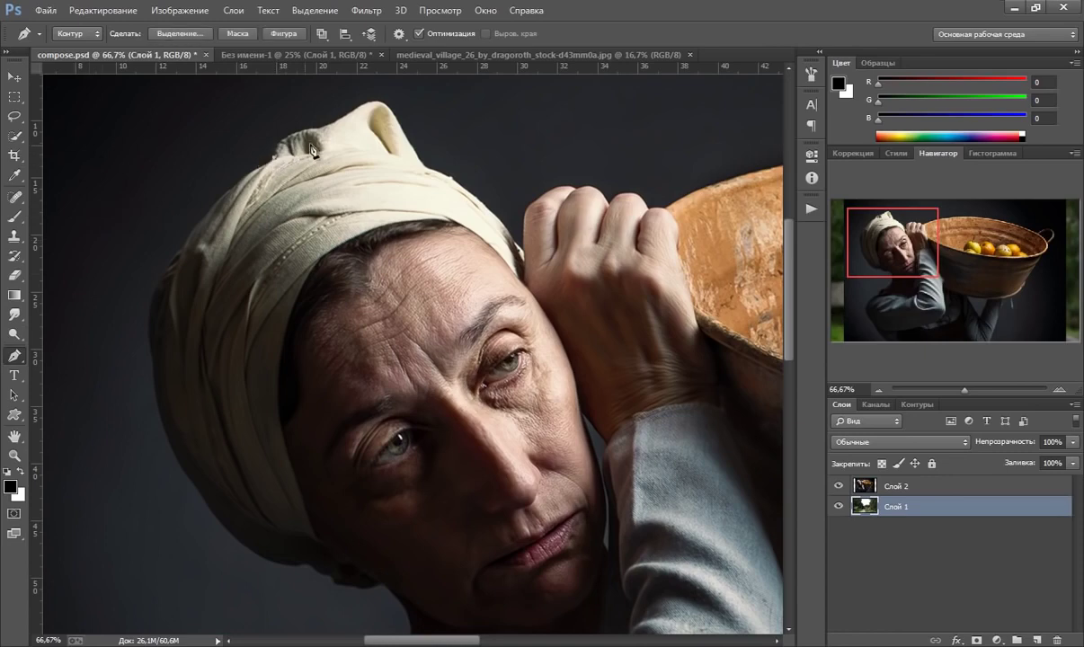
left_click(370, 105)
mouse_move(290, 141)
left_mouse_down()
mouse_move(330, 135)
mouse_move(322, 132)
left_mouse_up()
left_click(519, 269)
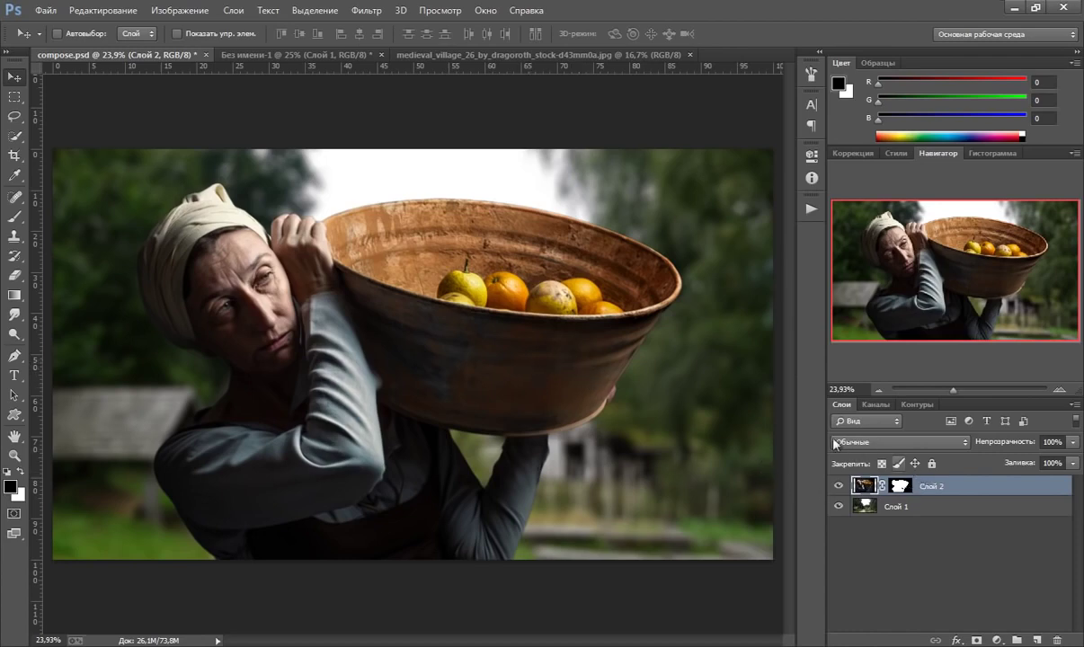
Step: Toggle the woman layer to compare the composite, then select the blurred village layer
left_click(839, 487)
left_click(866, 506)
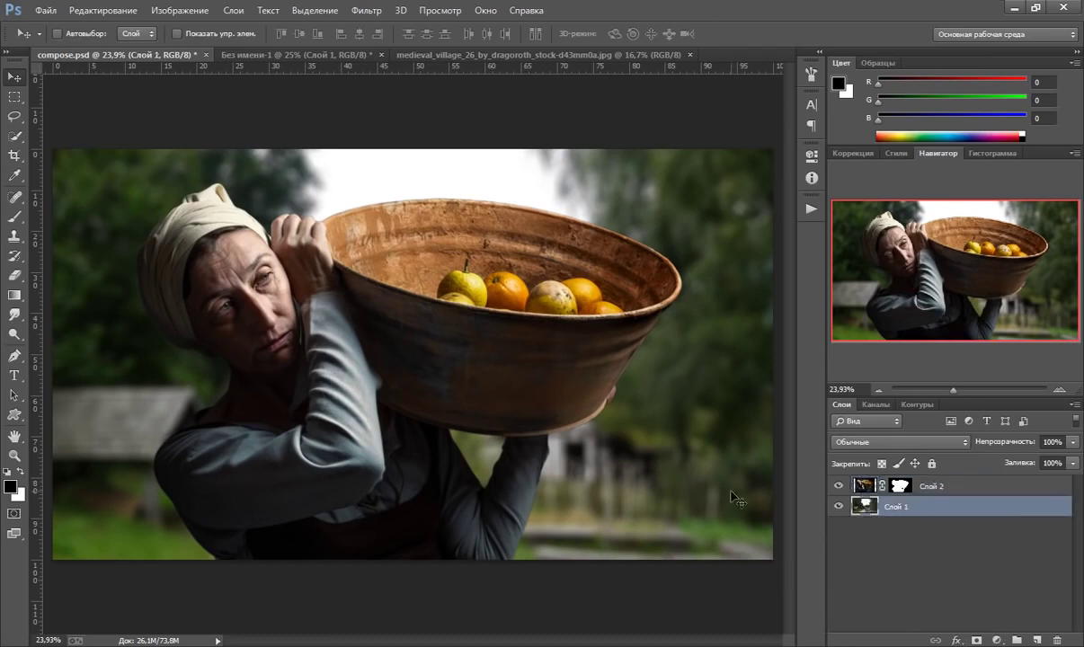
Step: Add a Hue/Saturation adjustment above the village layer with Saturation set to -50
left_click(996, 640)
left_click(916, 448)
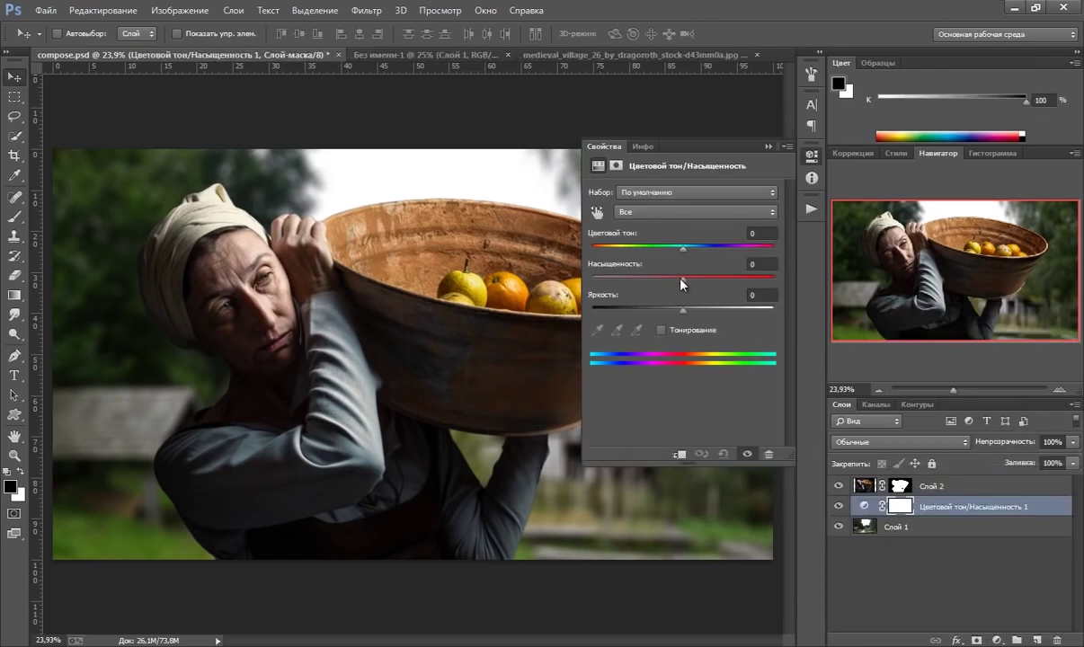
left_click_drag(681, 281, 639, 281)
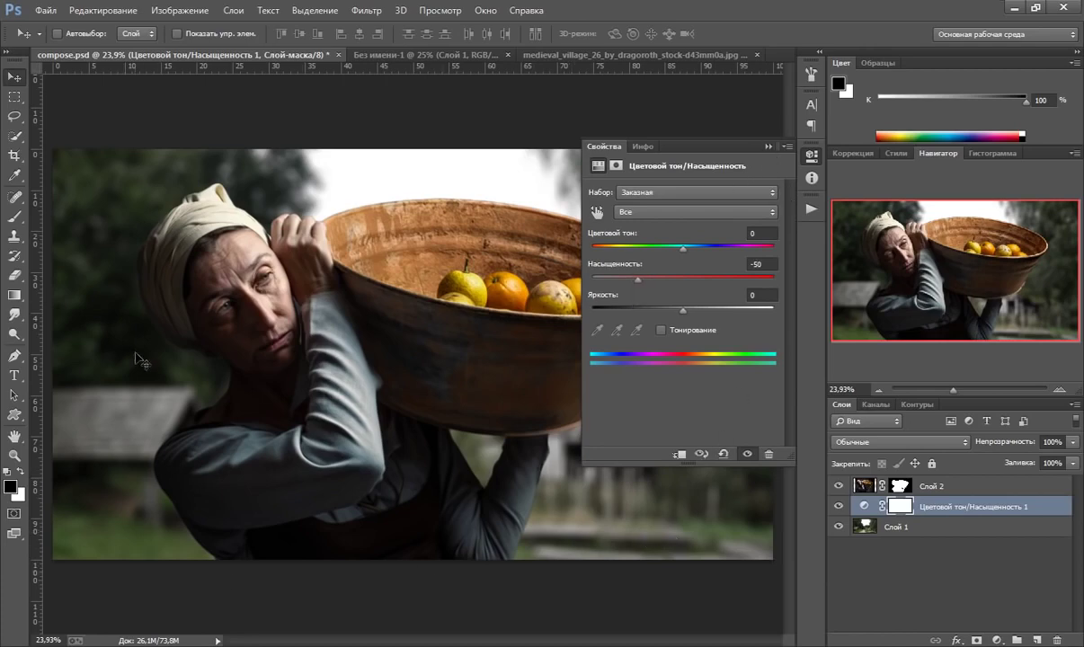
left_click(769, 145)
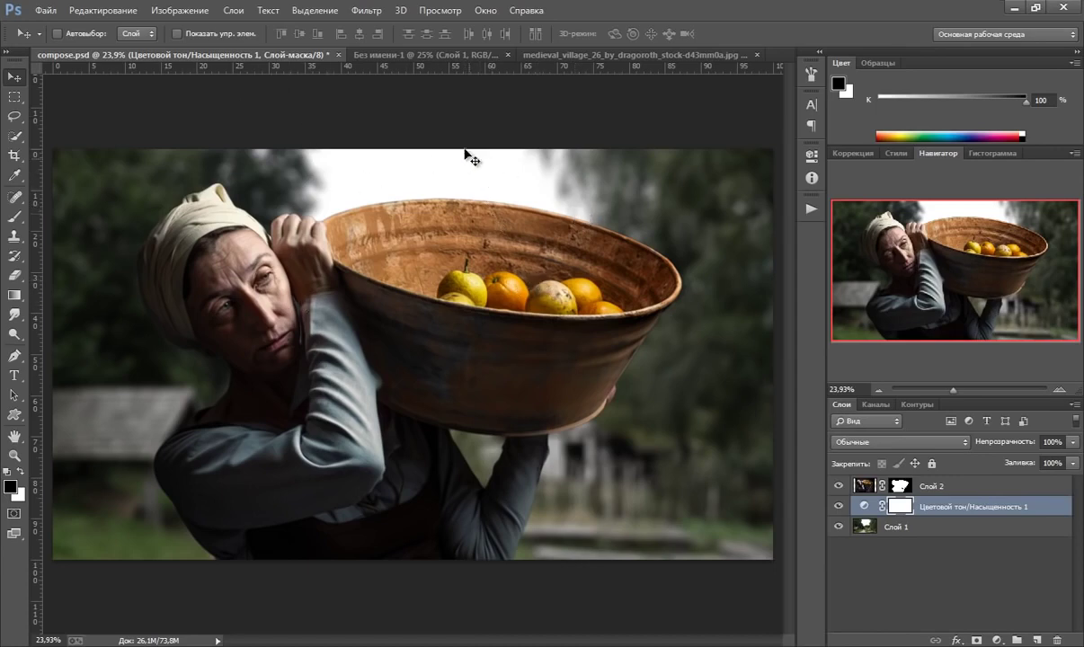
Step: Add a new layer above the woman and set up a large soft white brush
left_click(862, 492)
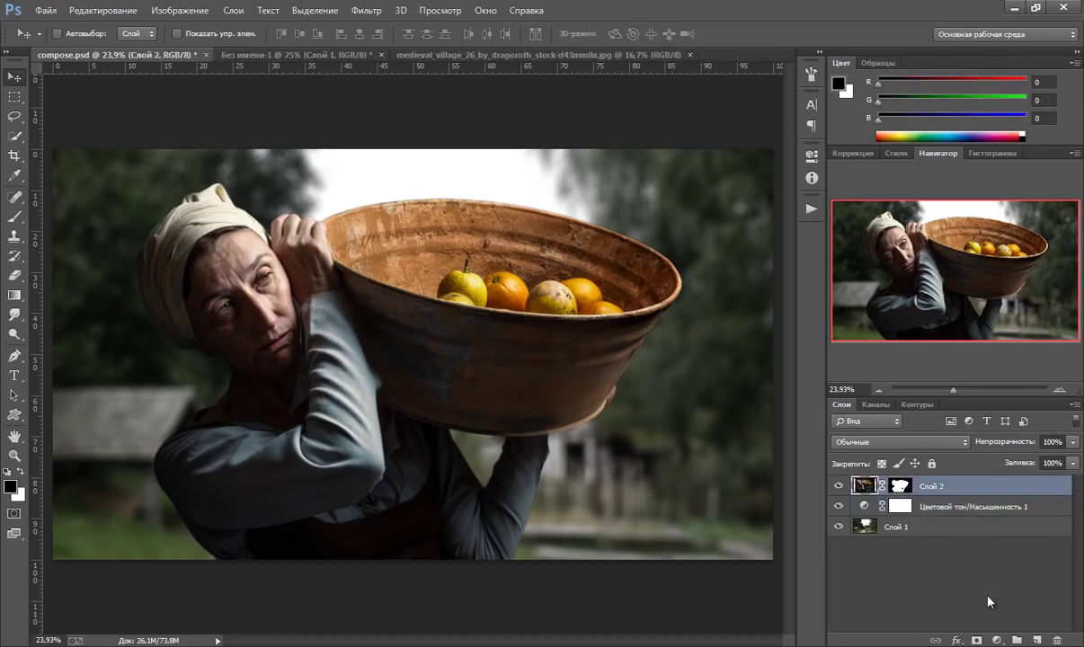
left_click(1027, 638)
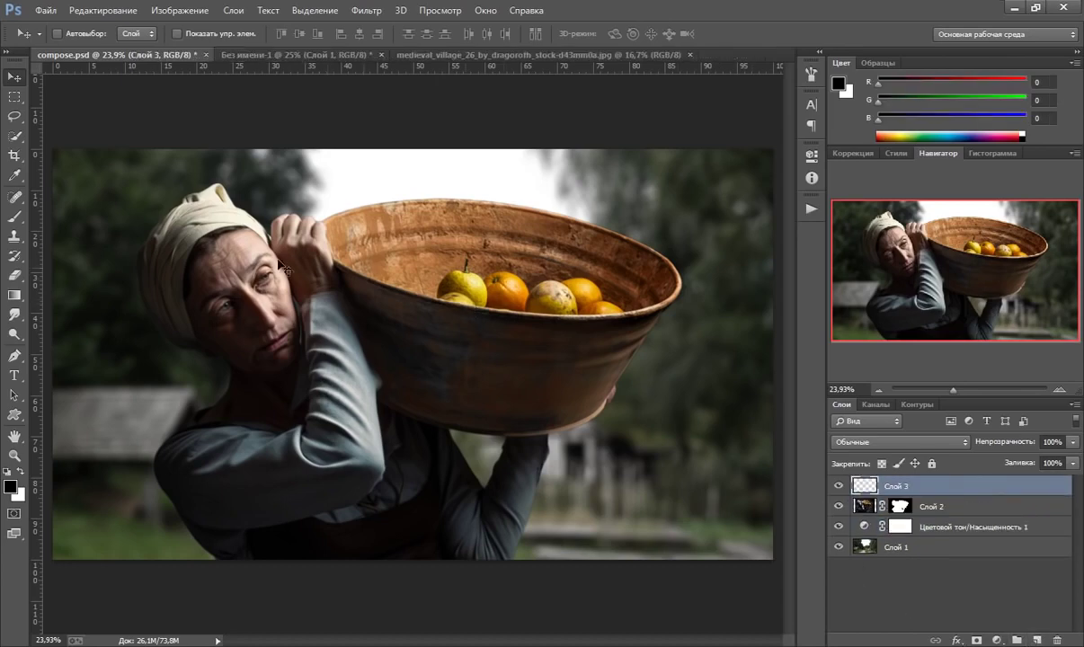
left_click(16, 220)
left_click(78, 34)
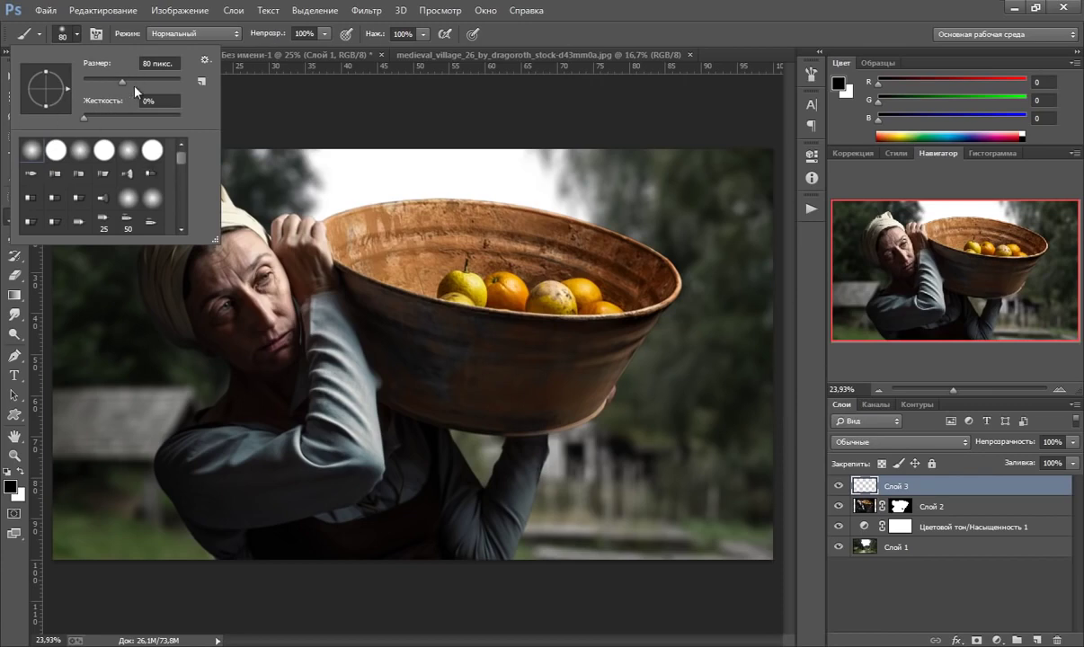
left_click_drag(126, 79, 142, 79)
key("Return")
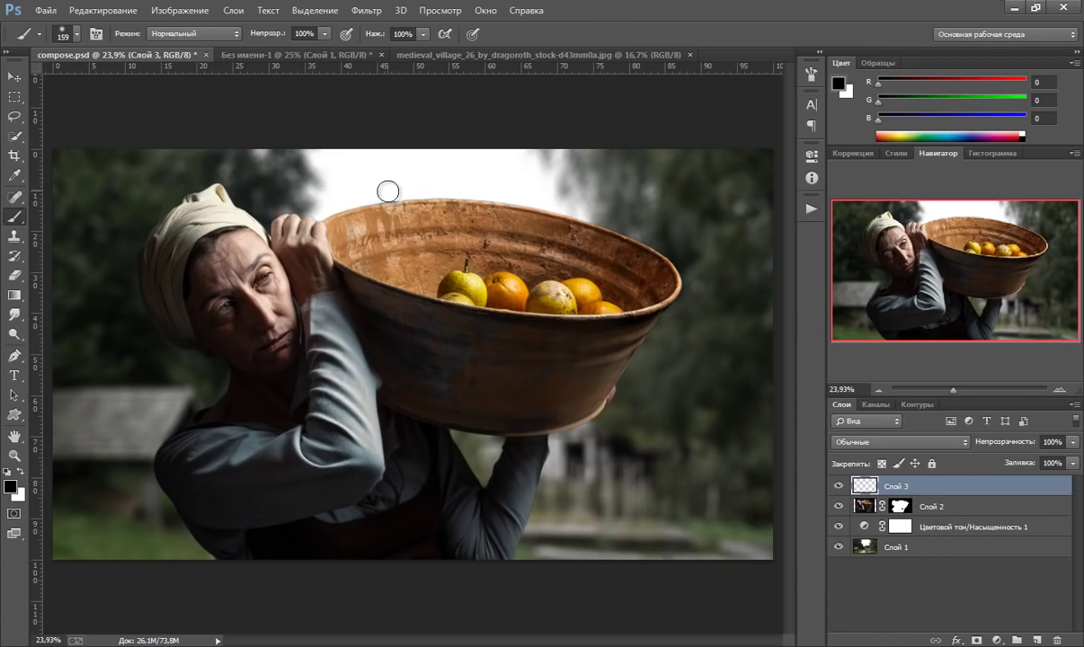
key("bracketright")
key("bracketright")
key("bracketright")
key("bracketright")
key("bracketright")
key("bracketright")
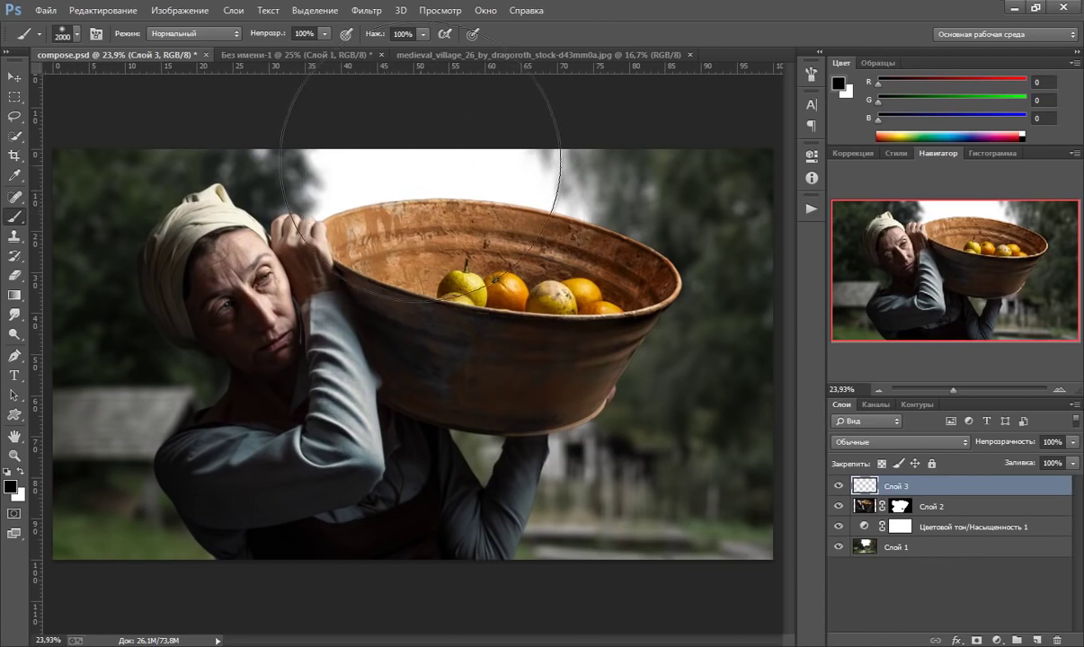
key("bracketleft")
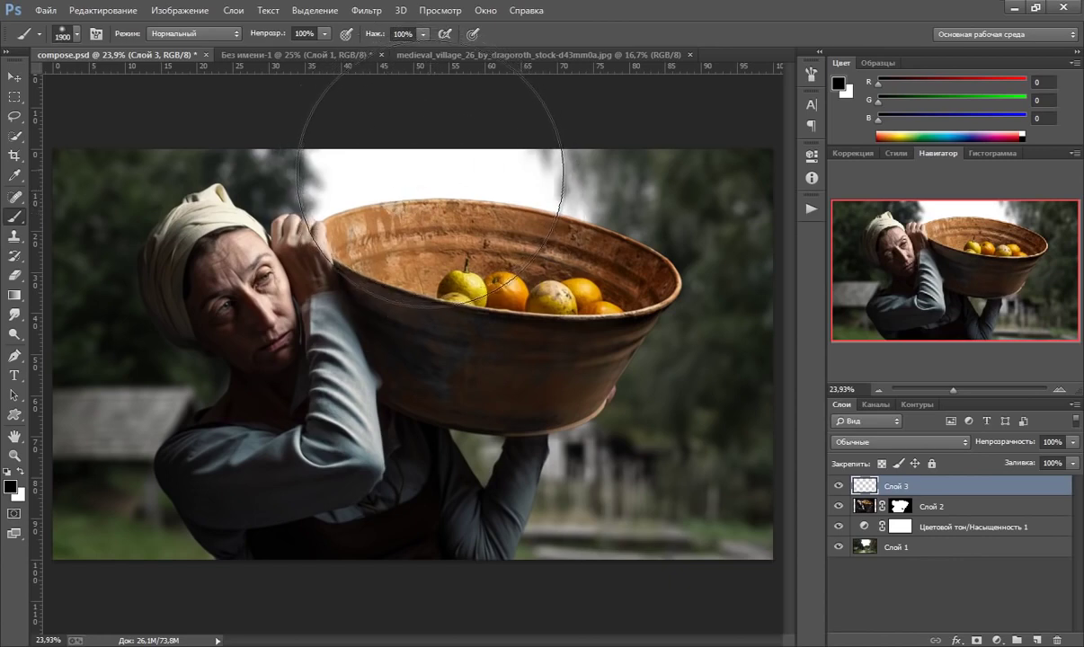
key("x")
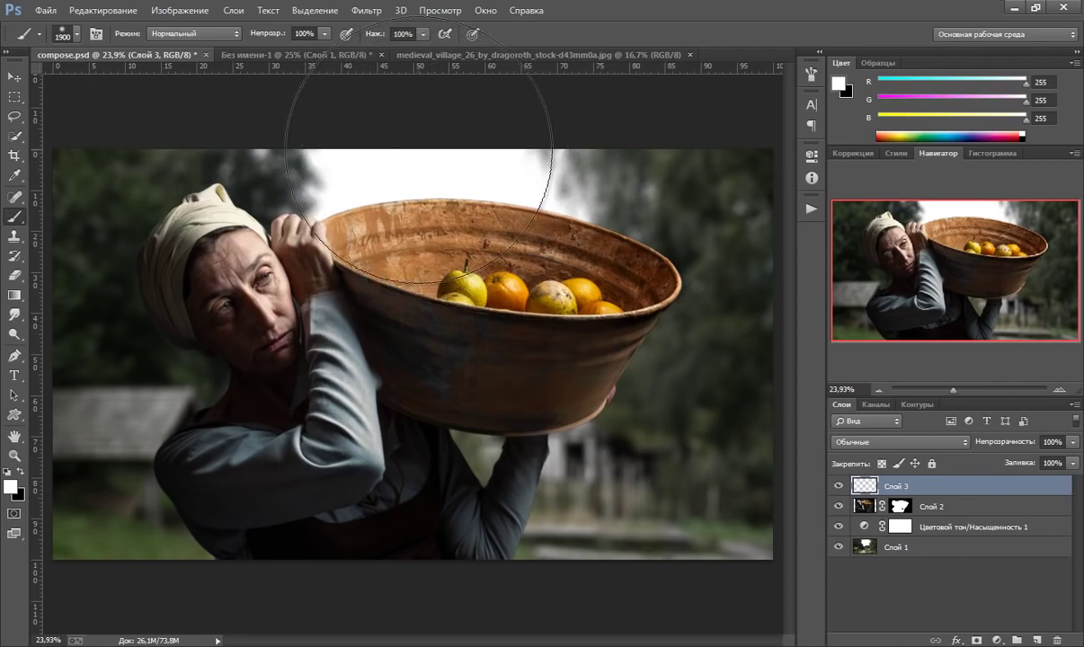
key("bracketright")
key("bracketright")
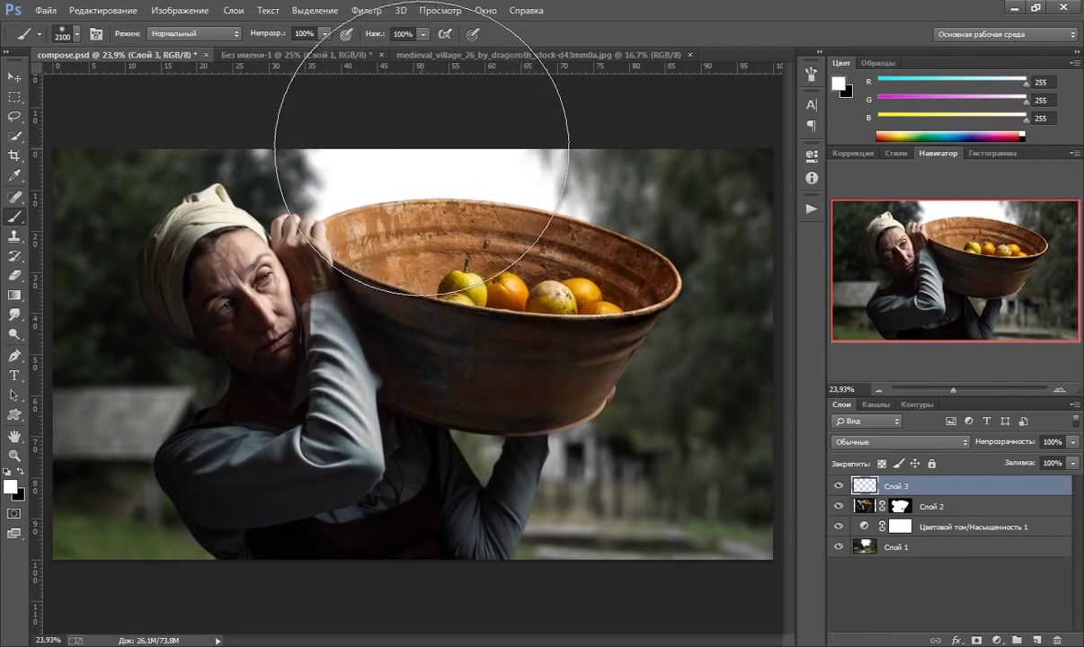
Step: Paint a soft white glow above the basin and set the layer to Screen at 30% opacity
left_click(421, 149)
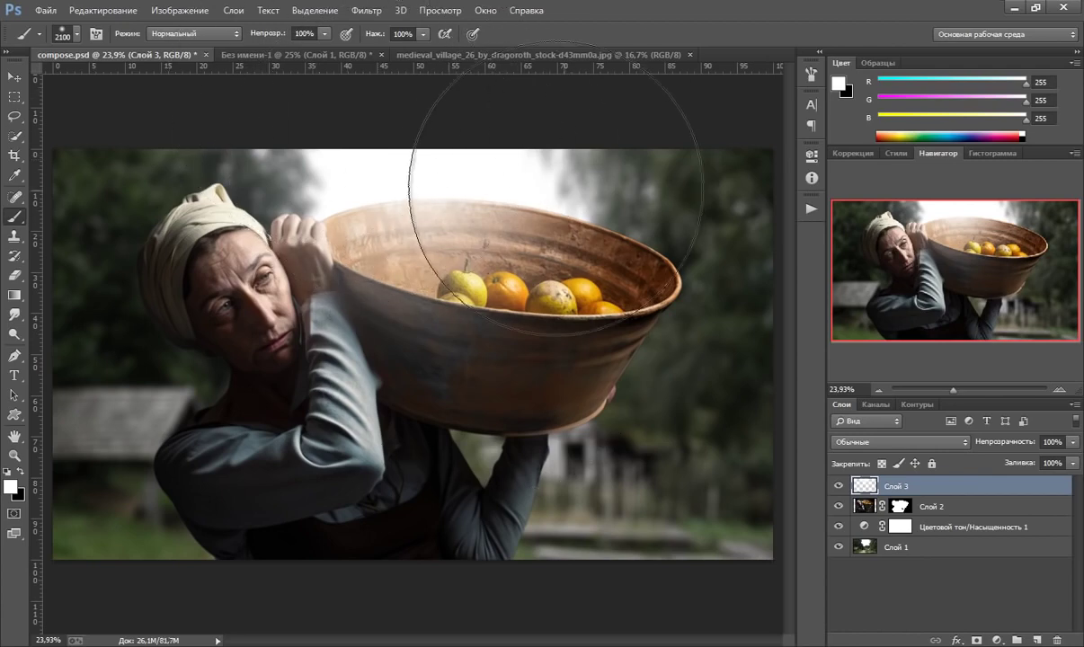
left_click(346, 184)
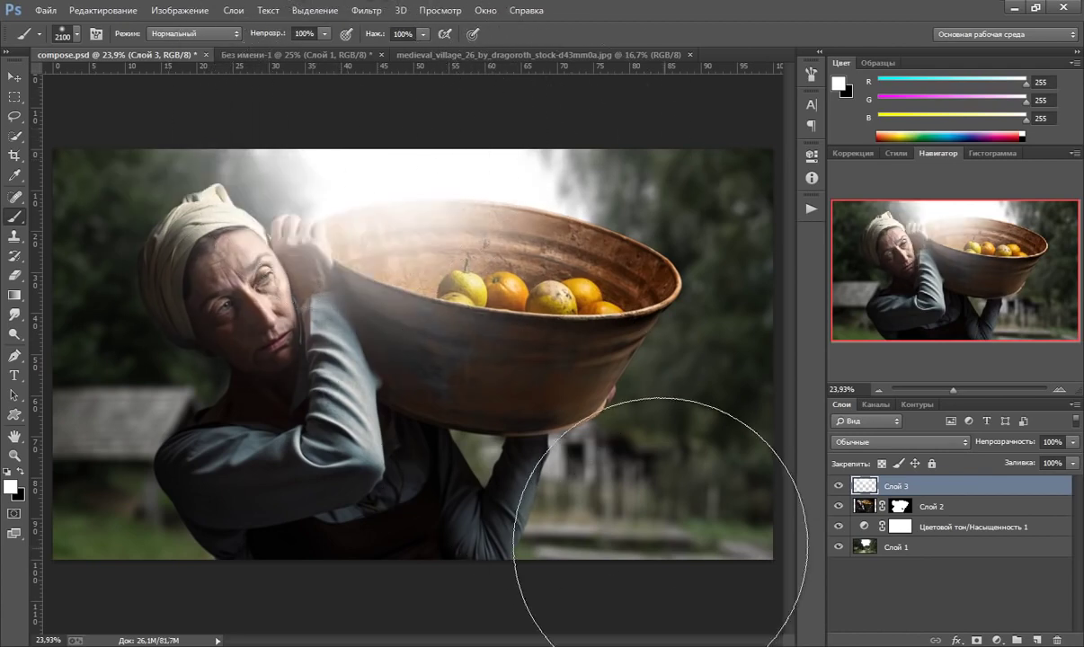
left_click(944, 443)
left_click(874, 184)
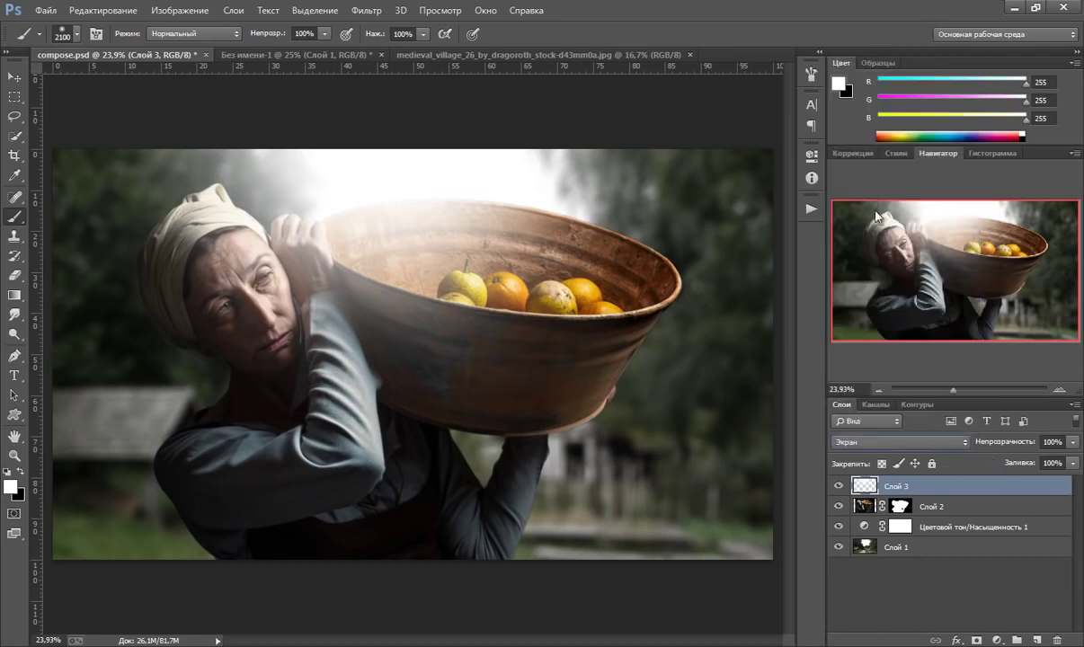
left_click(1072, 444)
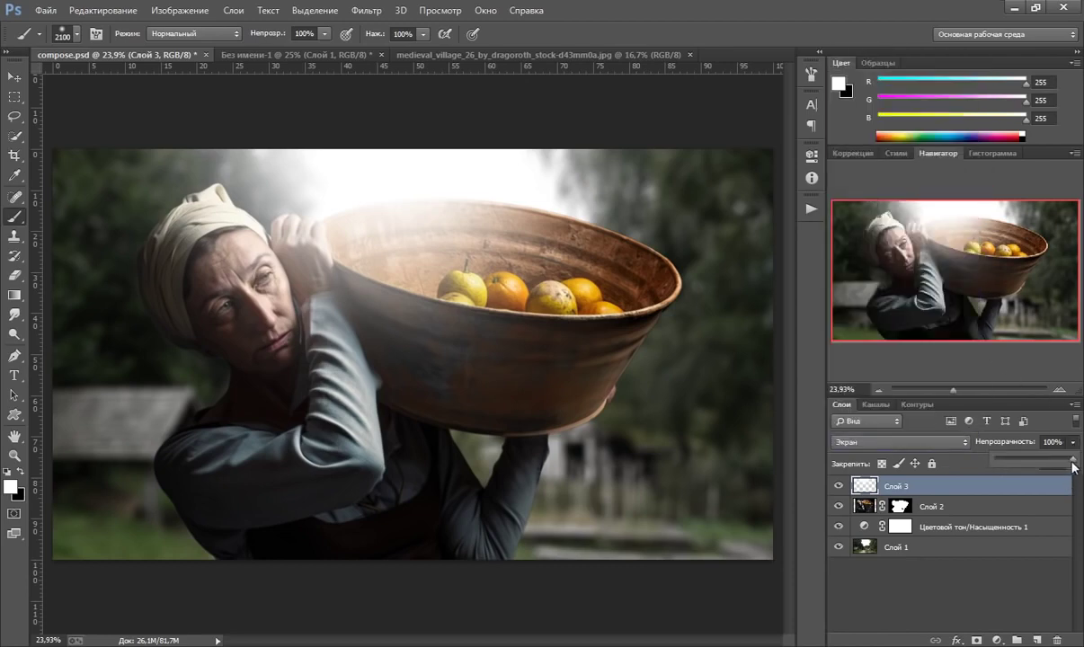
left_click_drag(1043, 462, 1034, 460)
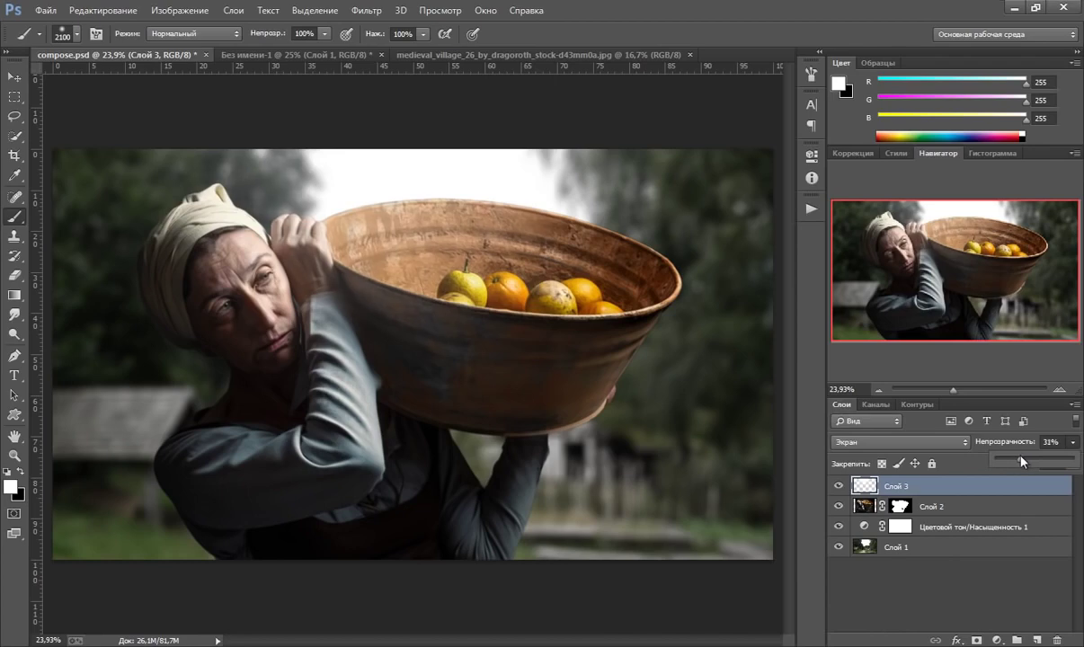
left_click(838, 486)
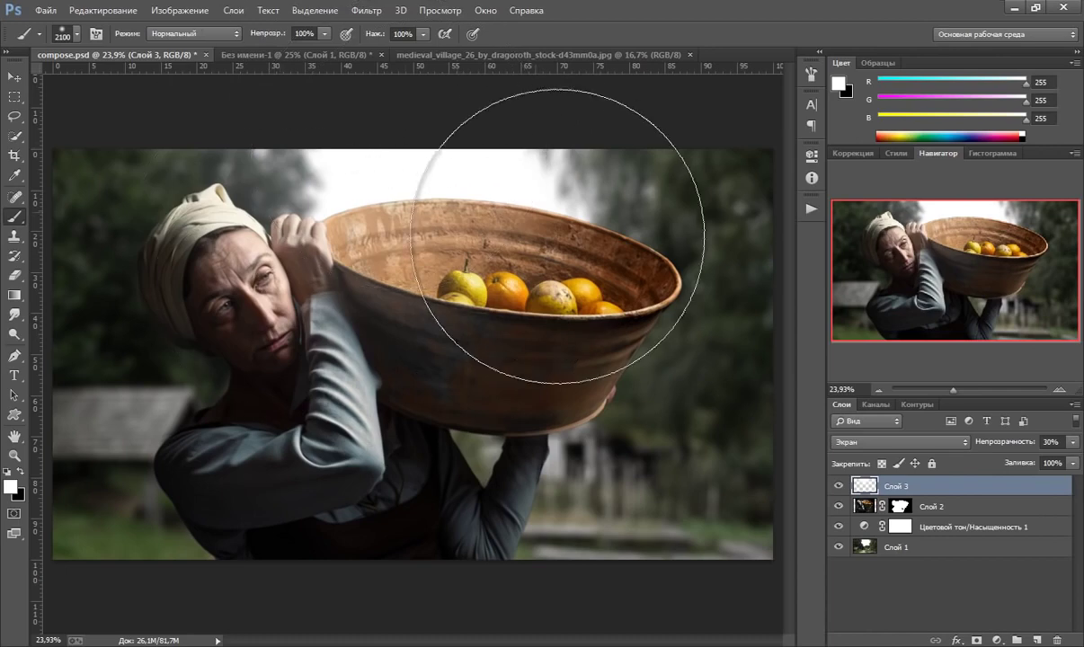
left_click(839, 486)
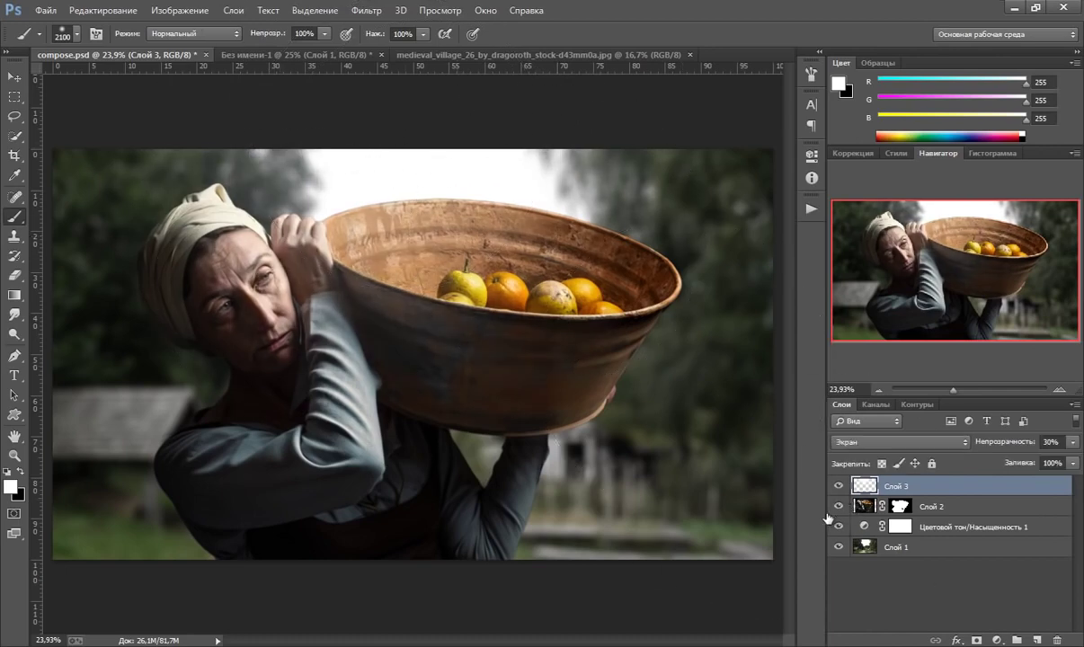
Step: Load the Blue channel as a selection and add a Levels adjustment masked by it
left_click(13, 78)
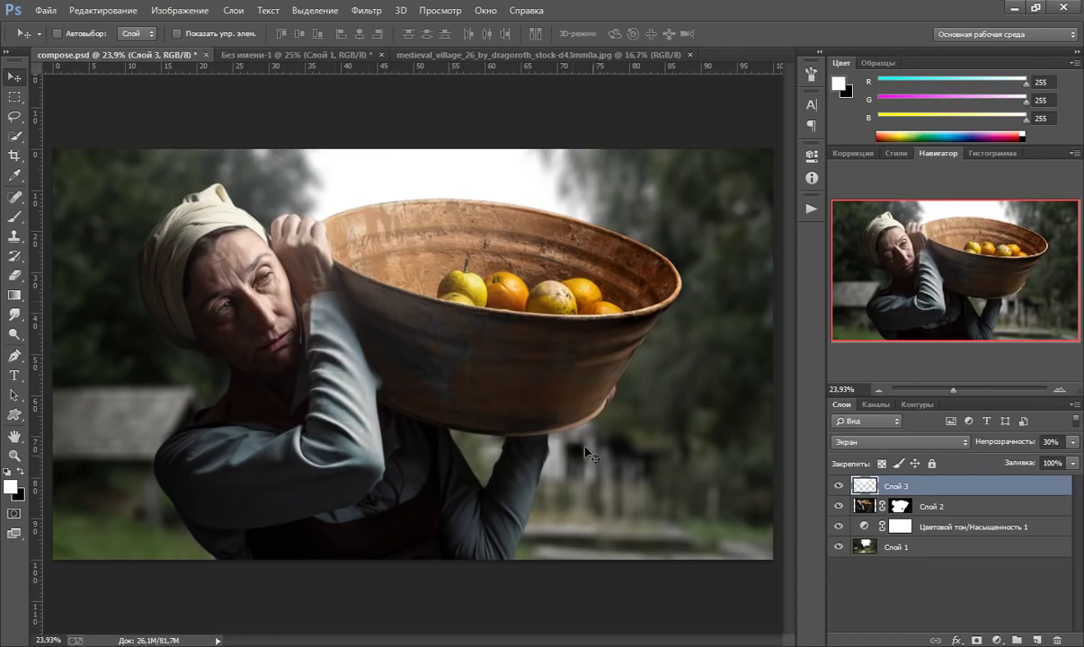
left_click(876, 405)
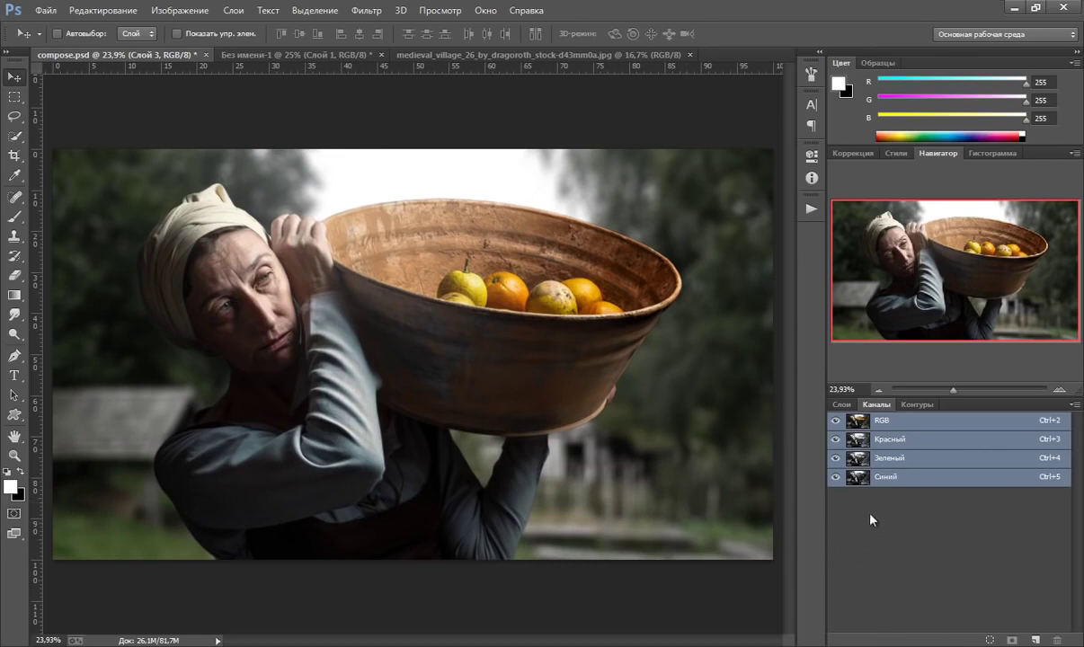
left_click(858, 478, "ctrl")
left_click(843, 406)
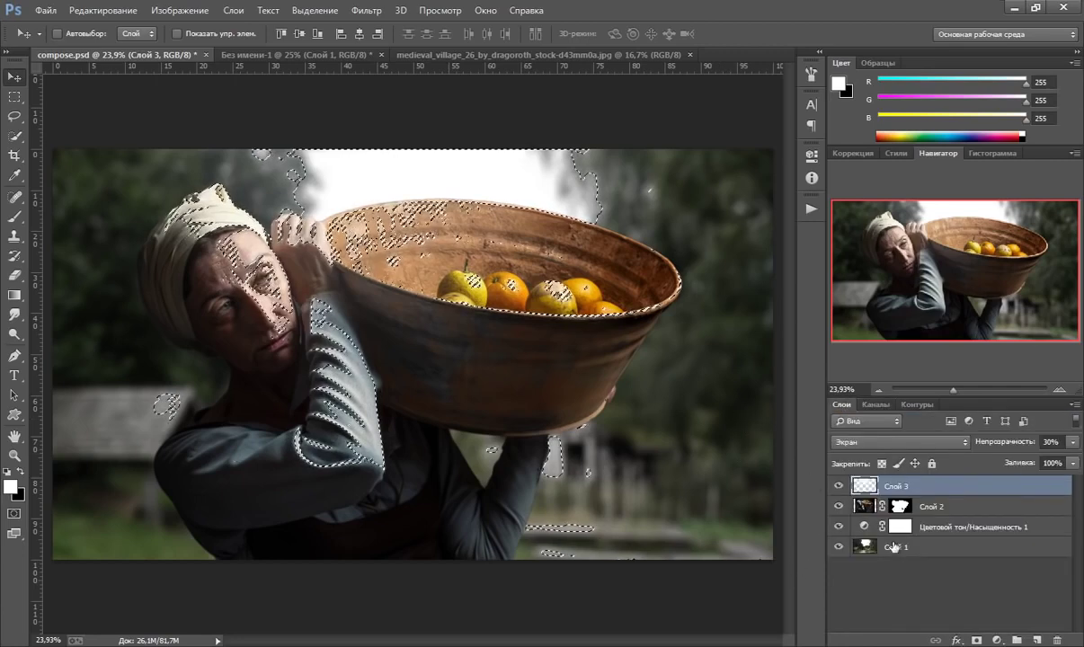
left_click(996, 640)
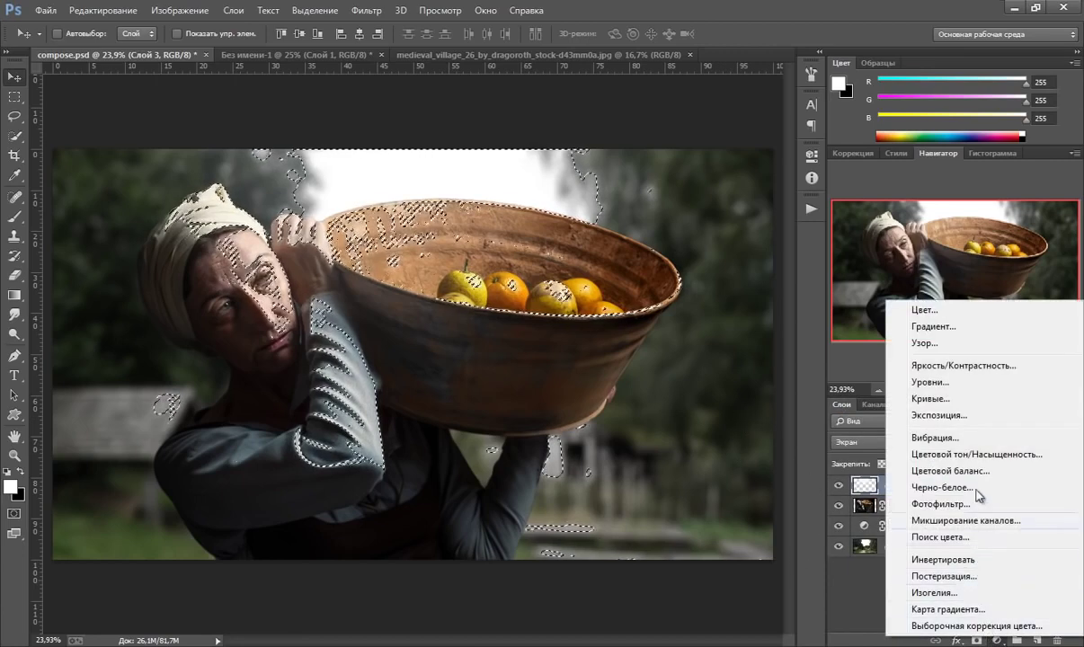
left_click(930, 382)
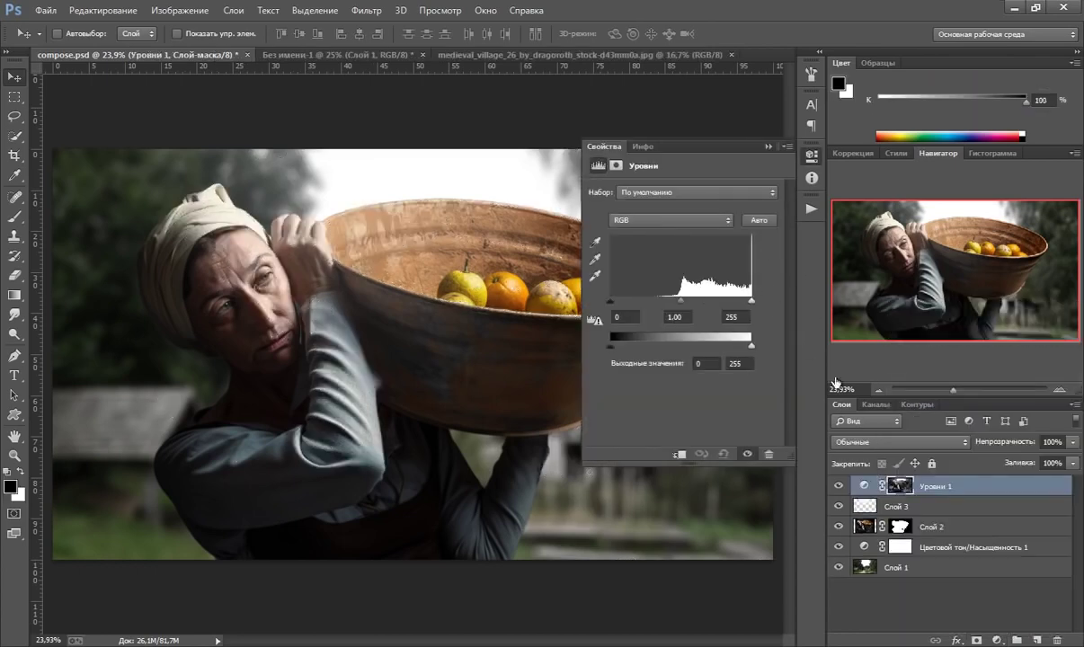
Step: Set the Levels 1 layer to Multiply blending and invert its mask
left_click(877, 442)
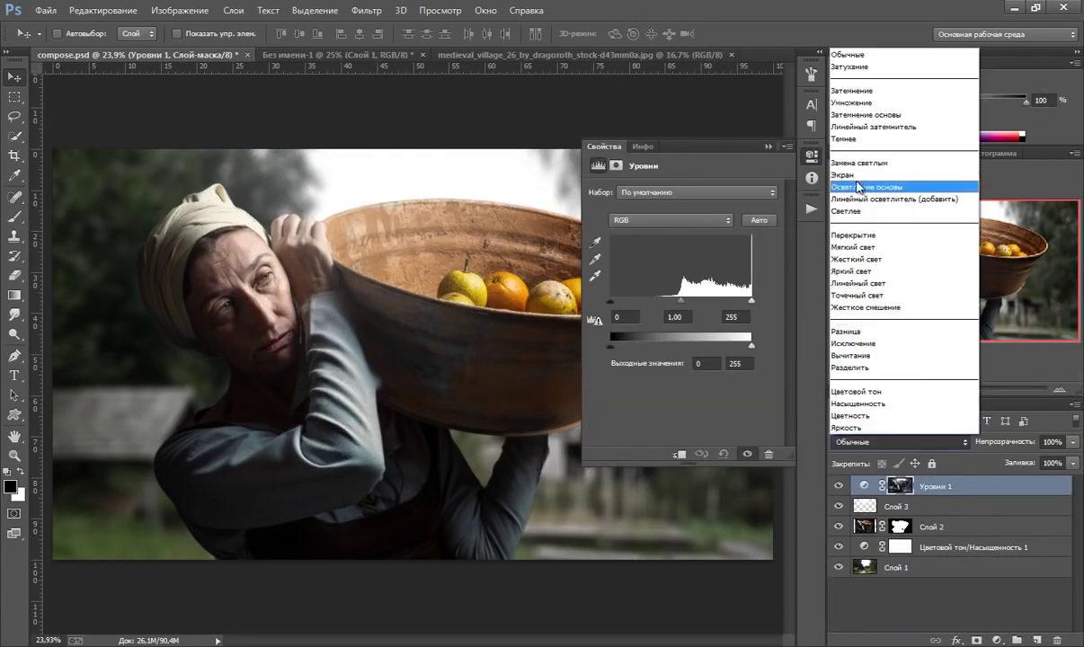
left_click(890, 109)
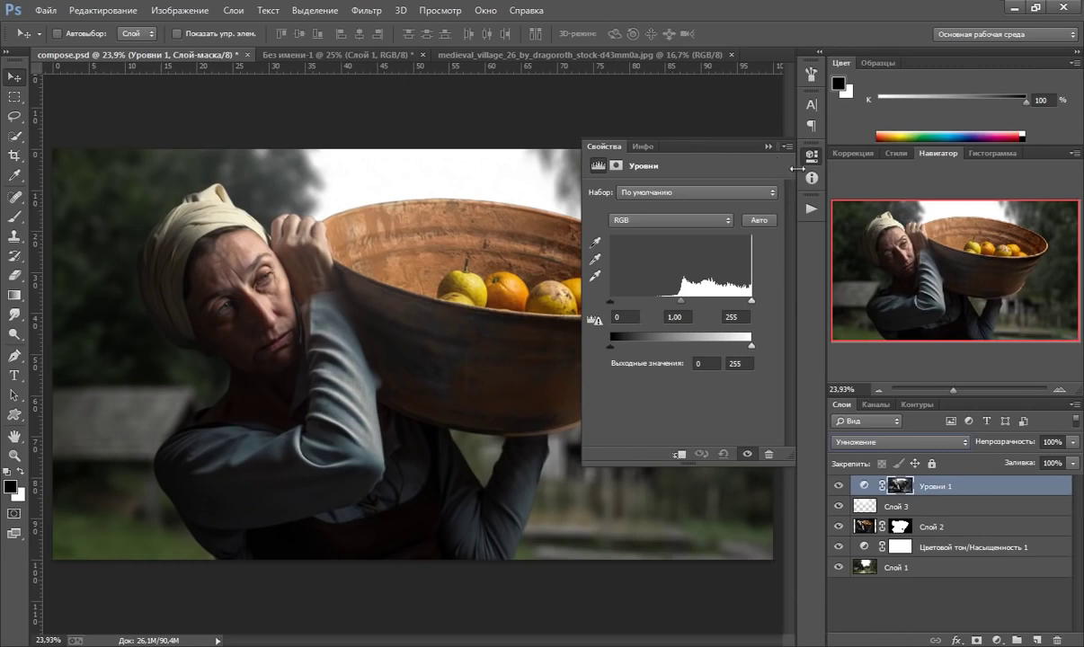
left_click(769, 146)
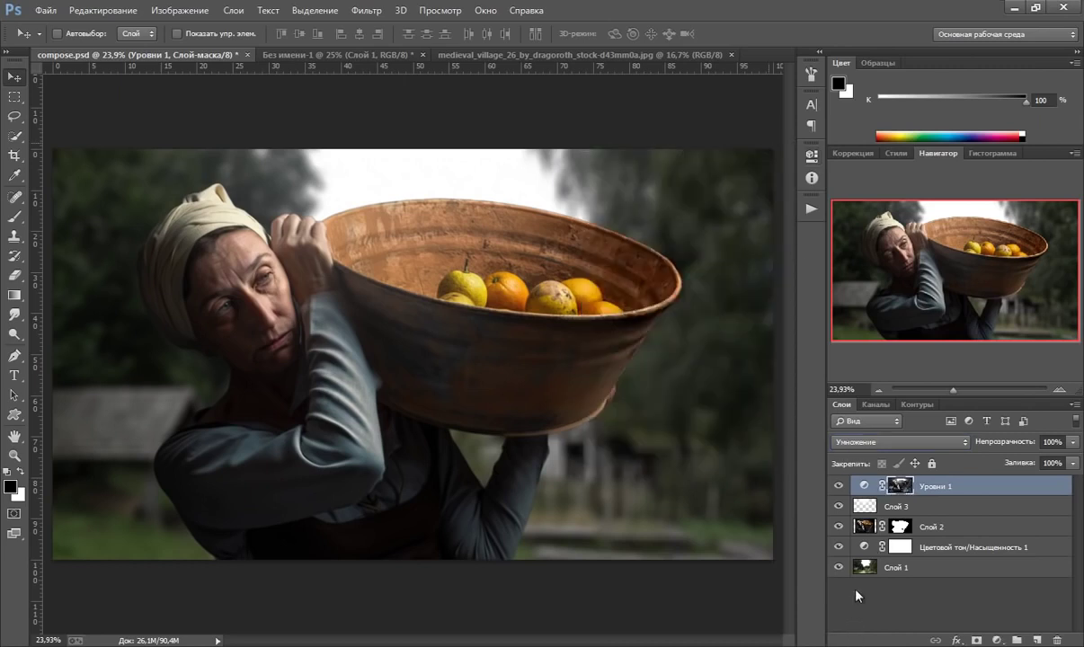
key("ctrl+i")
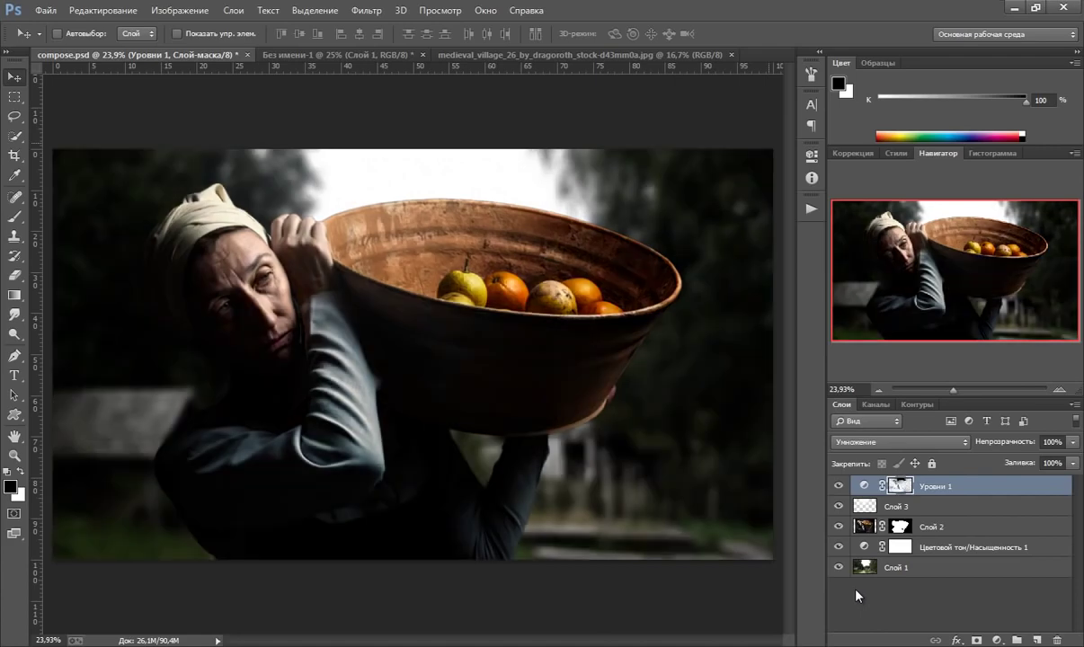
left_click(178, 10)
mouse_move(270, 48)
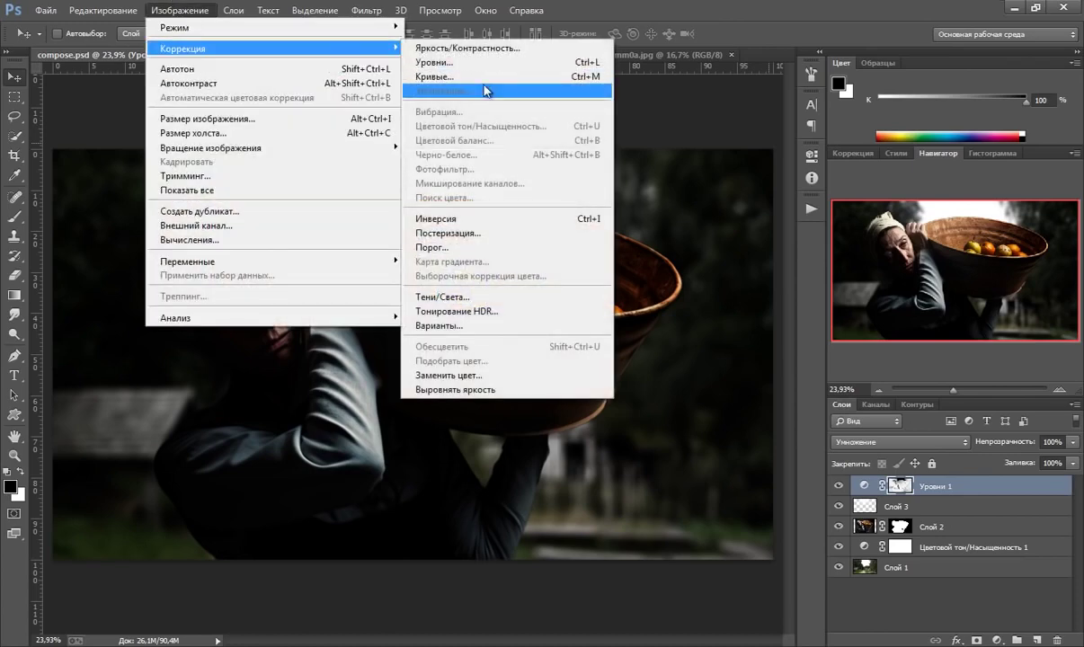
Step: Apply Levels to the Уровни 1 mask with inputs 181, 0,39 and 249
left_click(472, 65)
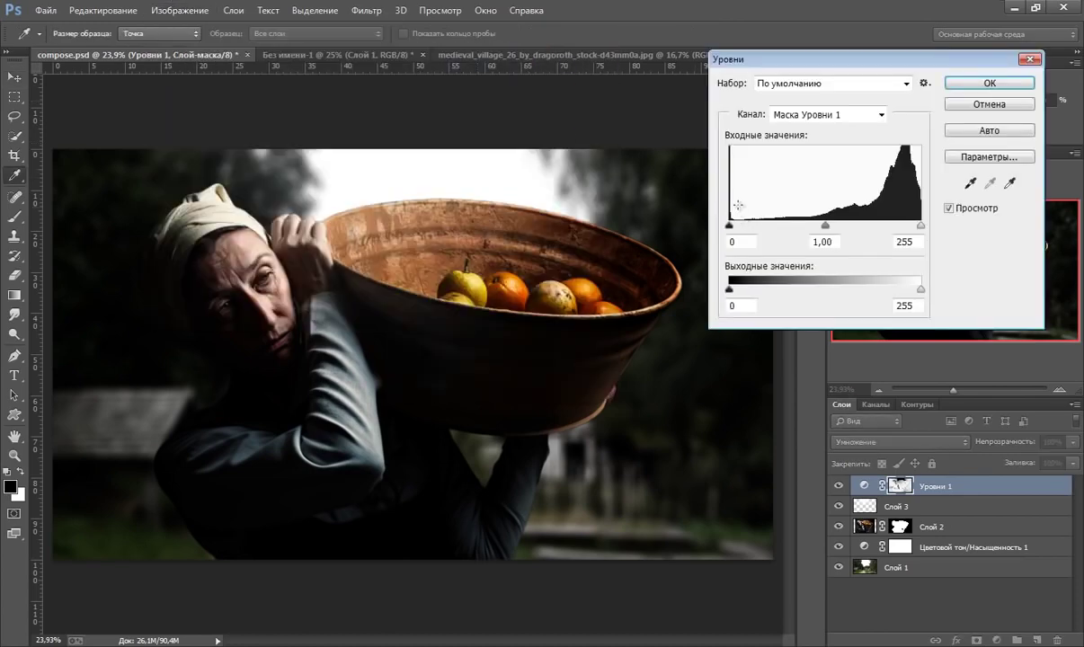
left_click_drag(729, 225, 765, 225)
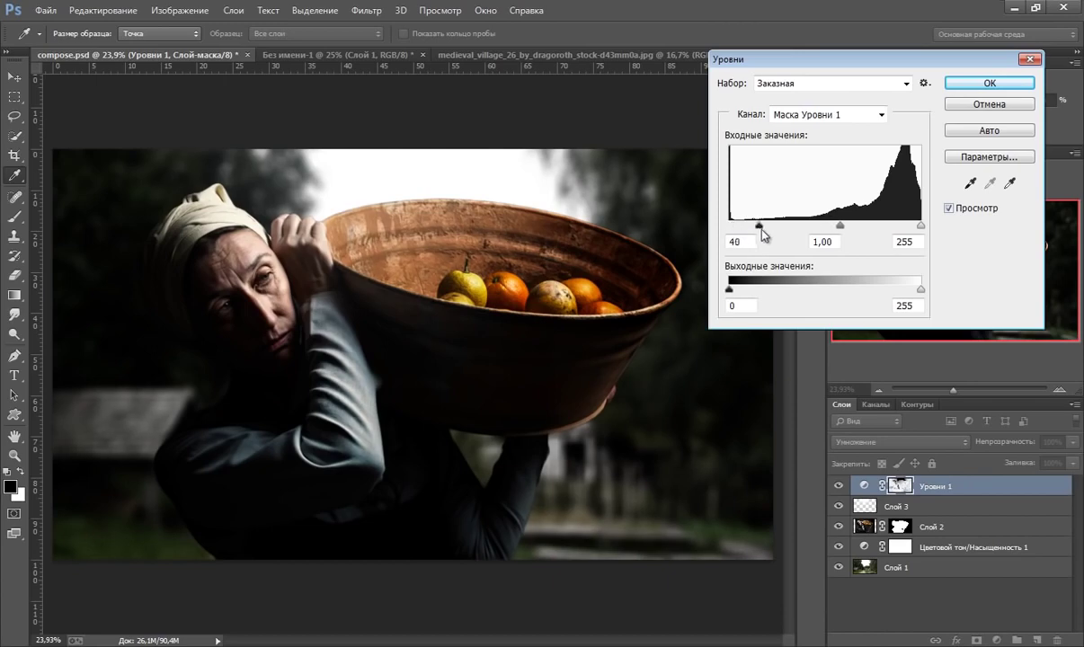
mouse_move(843, 226)
left_mouse_down()
mouse_move(916, 226)
mouse_move(869, 225)
left_mouse_up()
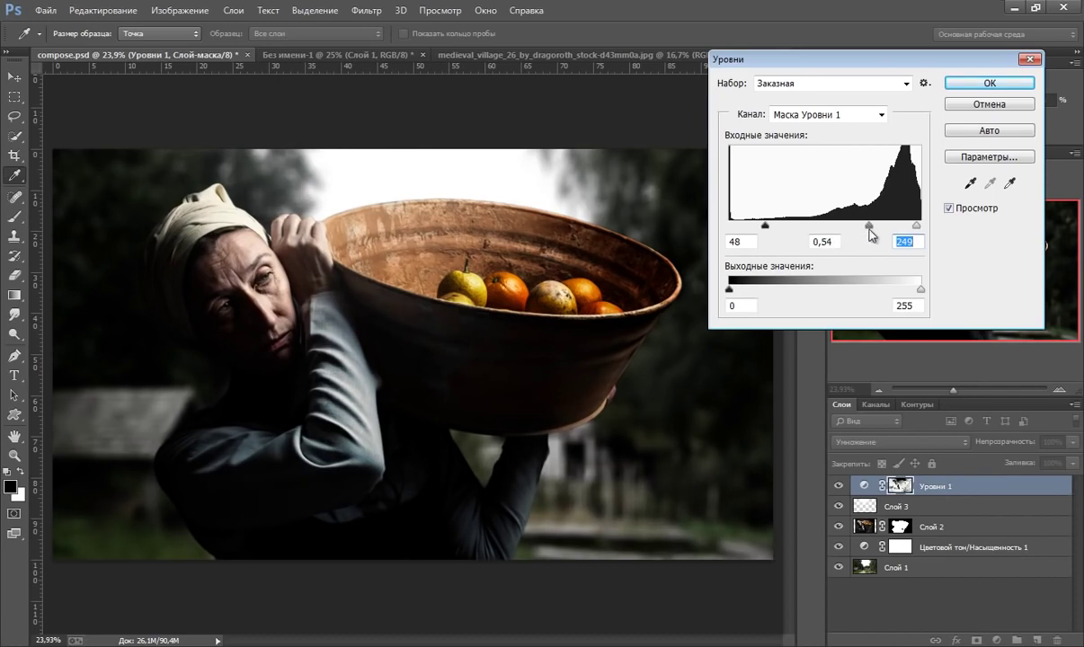
left_click_drag(766, 226, 800, 226)
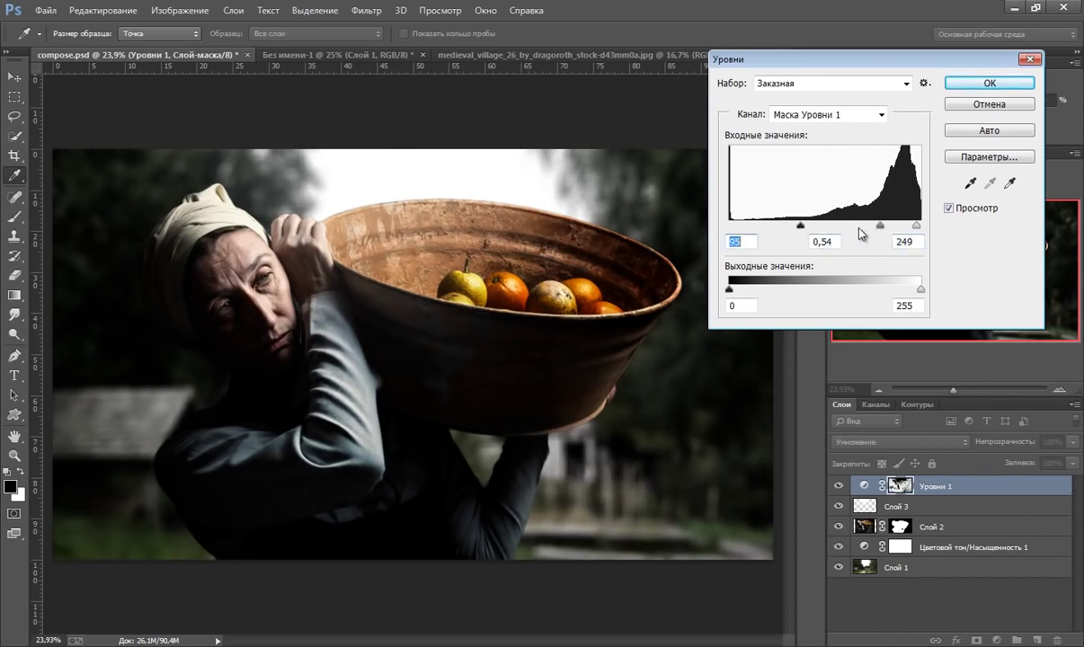
mouse_move(875, 226)
left_mouse_down()
mouse_move(900, 226)
mouse_move(891, 226)
left_mouse_up()
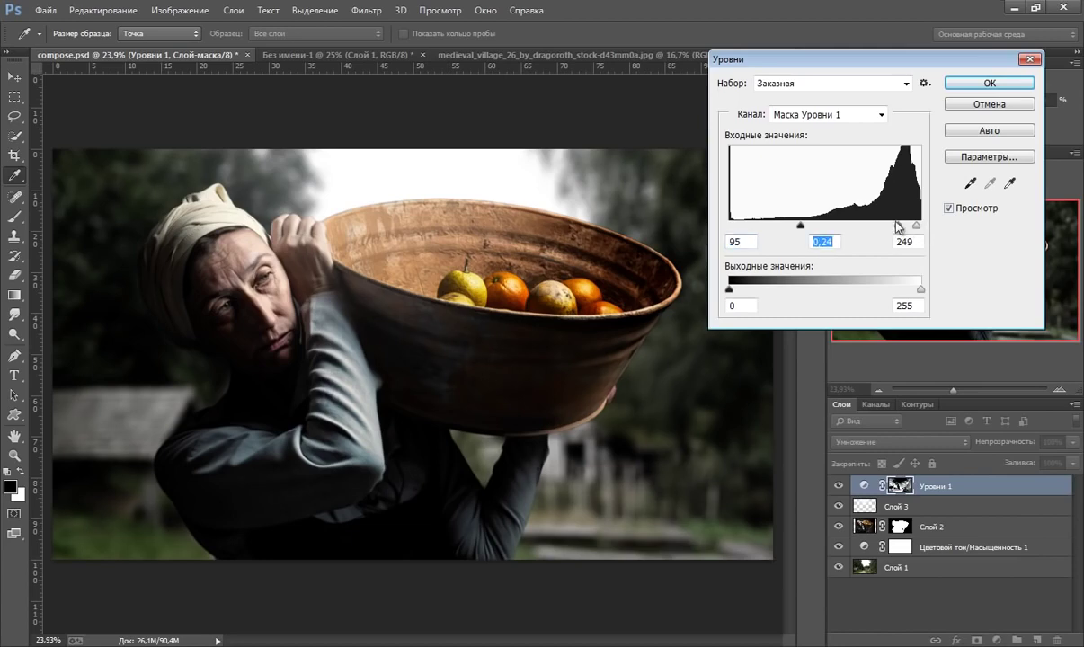
mouse_move(807, 228)
left_mouse_down()
mouse_move(902, 225)
mouse_move(865, 226)
left_mouse_up()
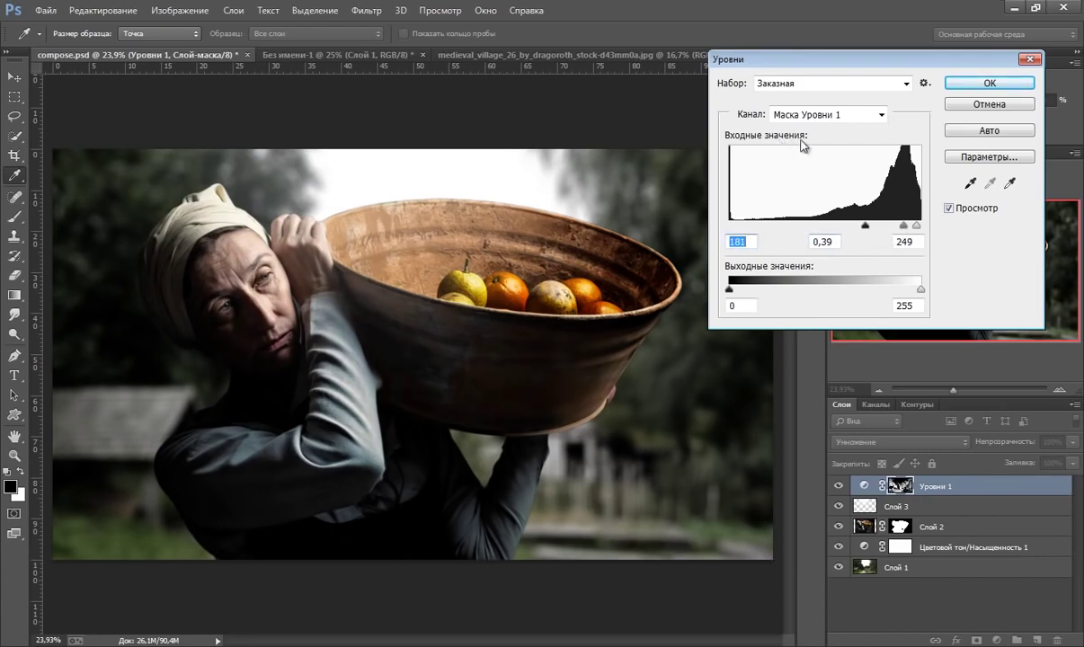
left_click(988, 91)
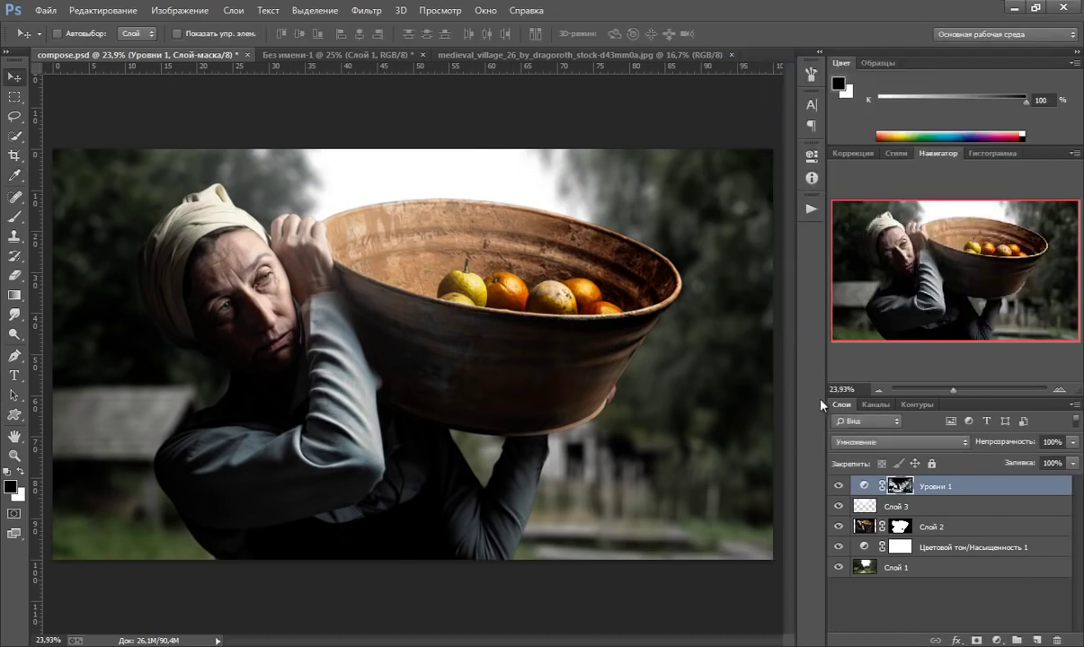
Step: Lower the Уровни 1 Multiply layer to 50% opacity and compare with it hidden
left_click(1073, 442)
left_click_drag(1072, 457, 1036, 464)
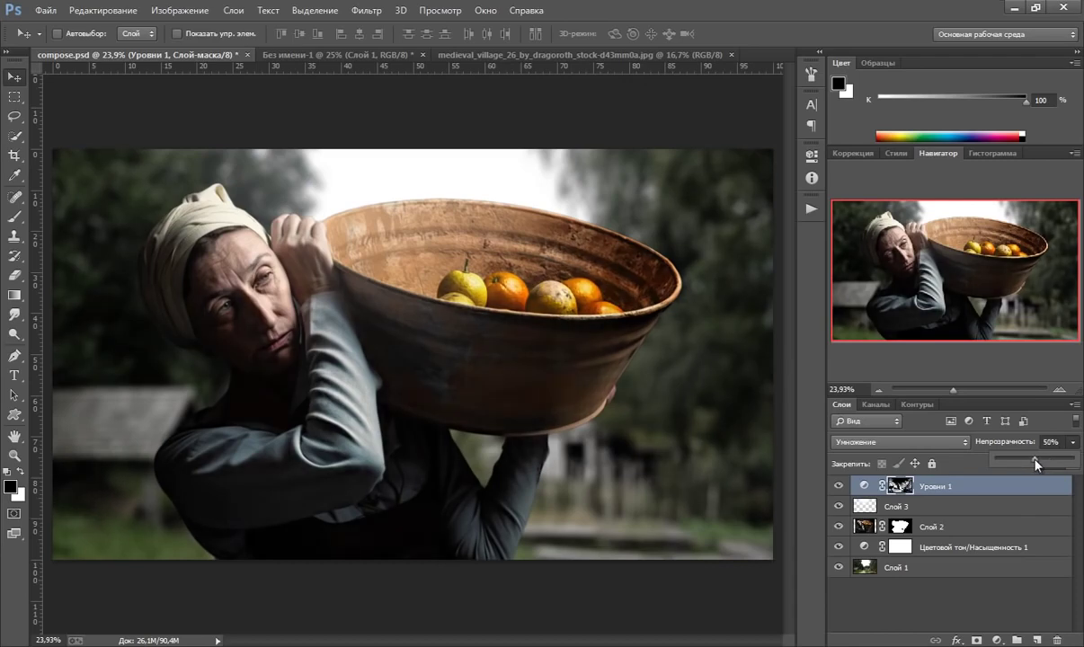
left_click(840, 486)
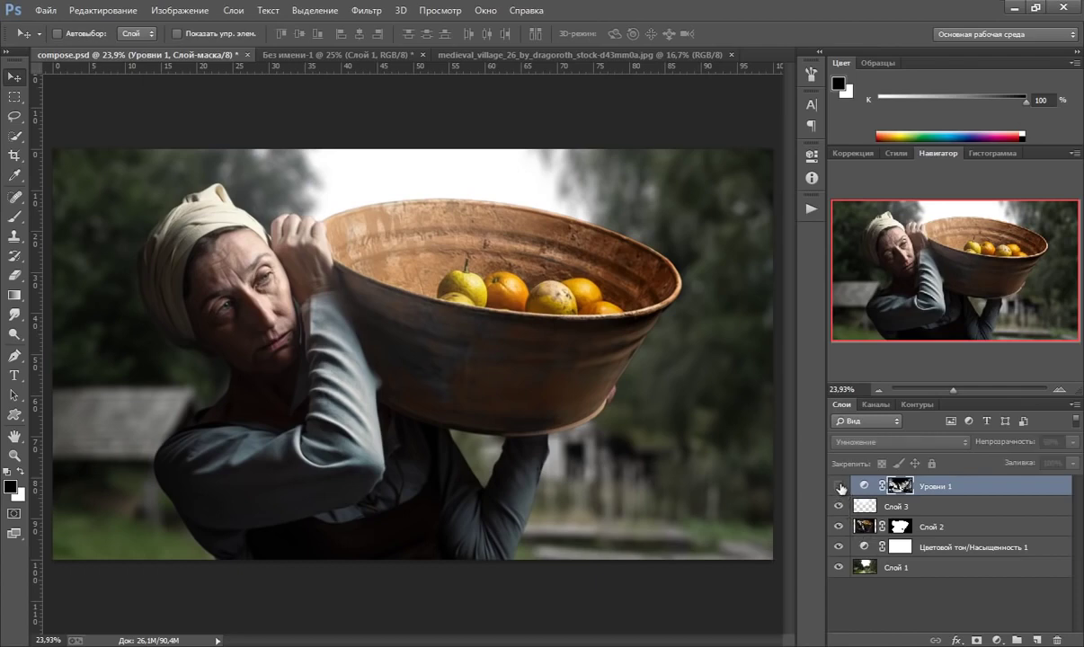
left_click(840, 487)
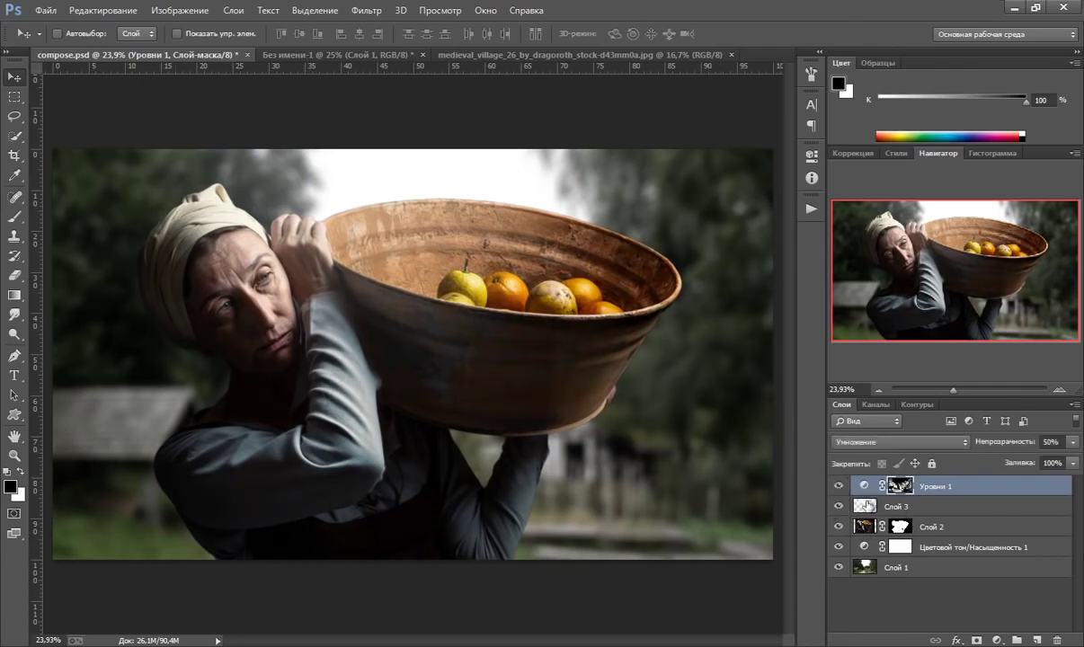
key("ctrl+2")
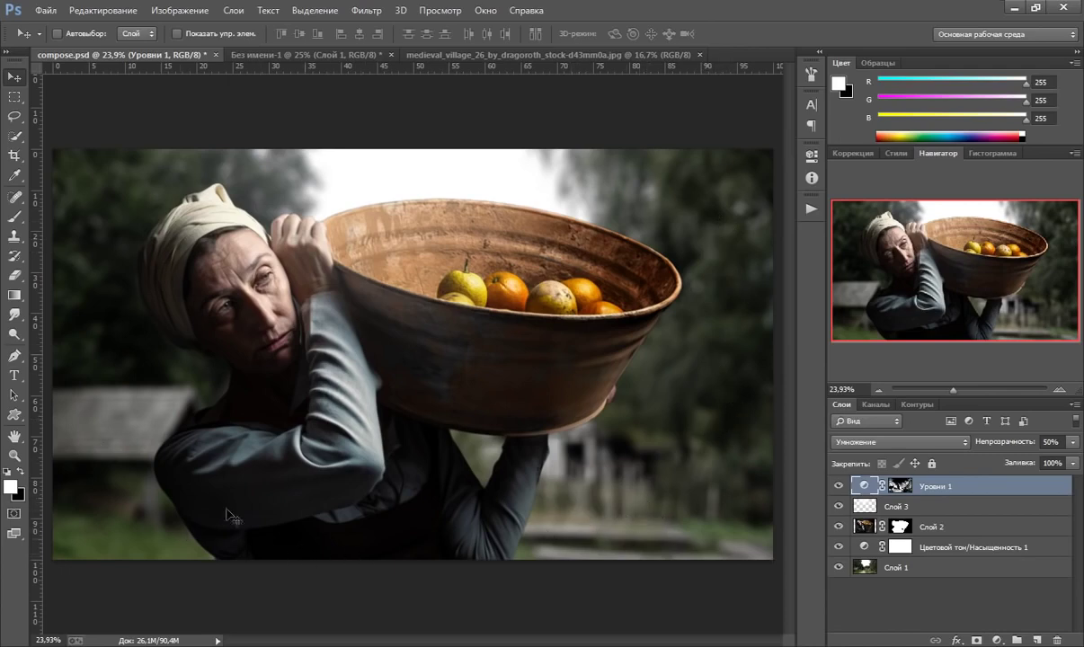
Step: Add a Curves layer darkening the image: highlight output 176, midpoint output 70
left_click(996, 640)
left_click(943, 399)
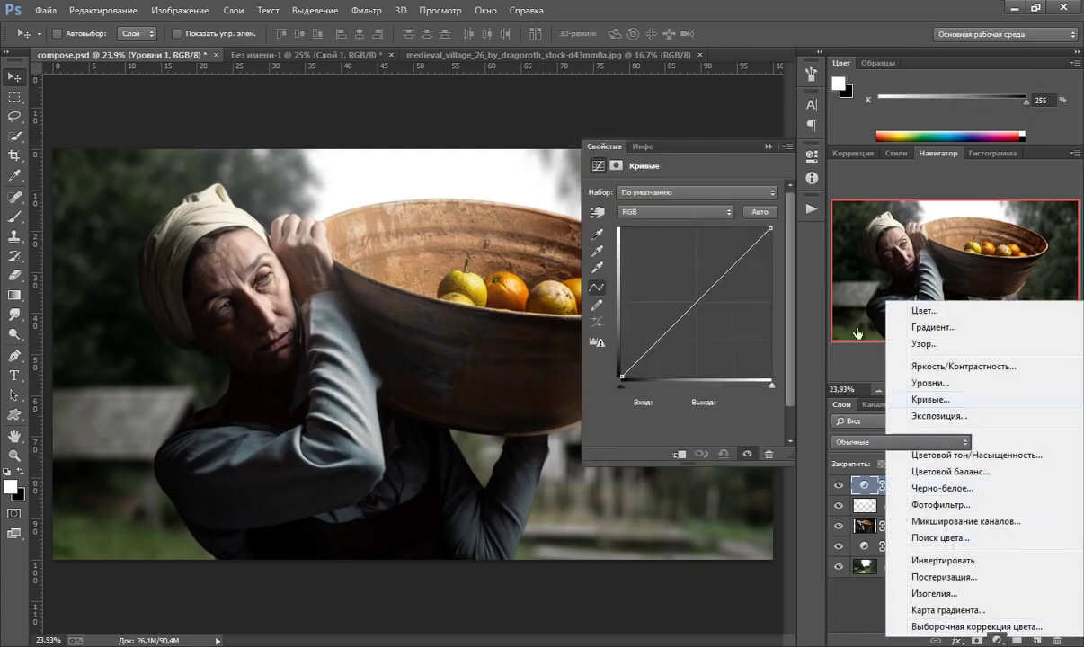
left_click_drag(771, 227, 771, 258)
left_click(702, 313)
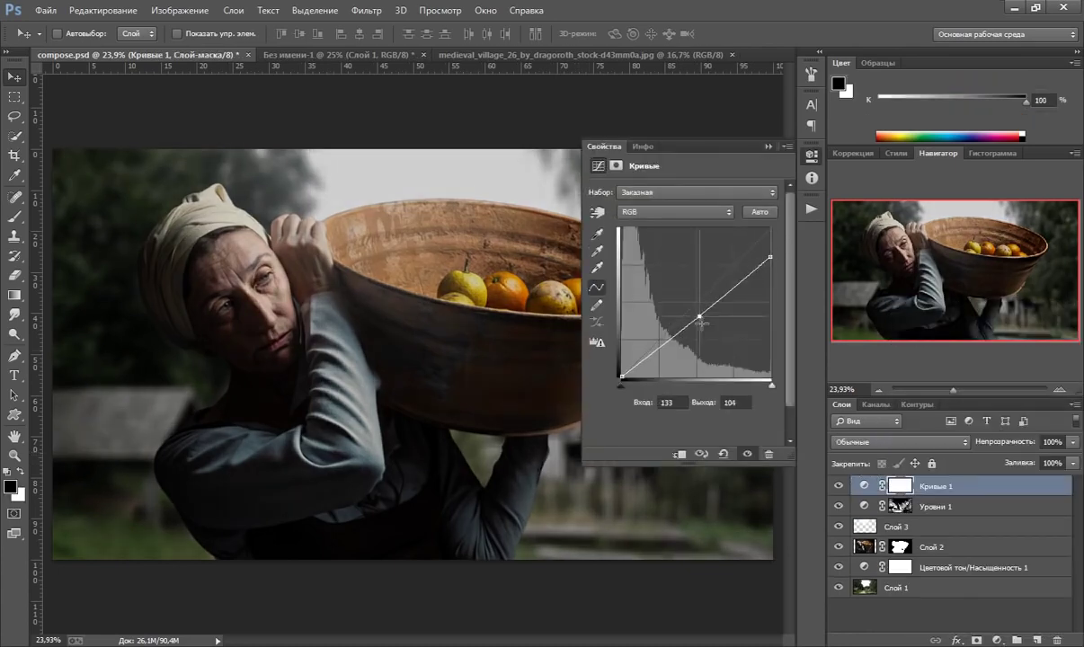
left_click_drag(702, 312, 703, 332)
left_click_drag(771, 257, 771, 274)
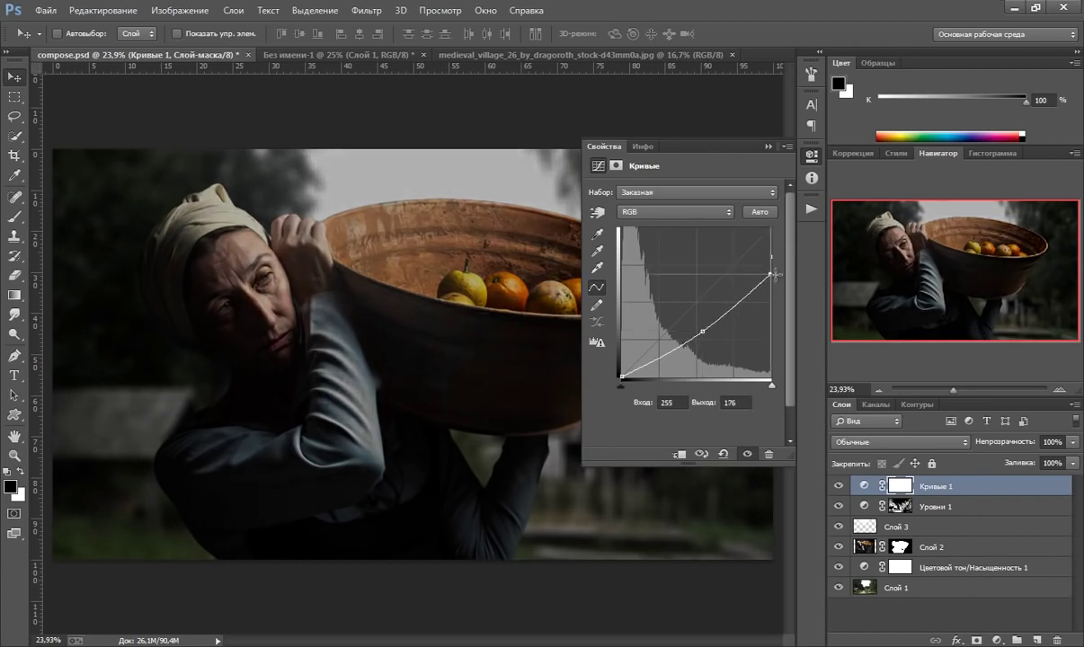
left_click_drag(704, 332, 702, 335)
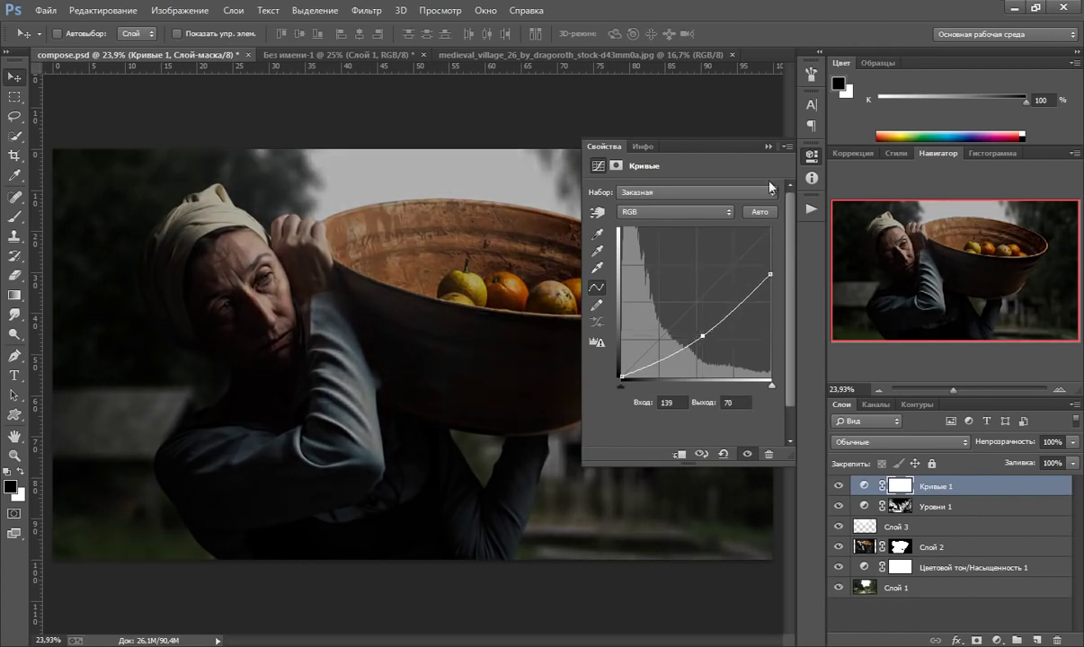
left_click(769, 146)
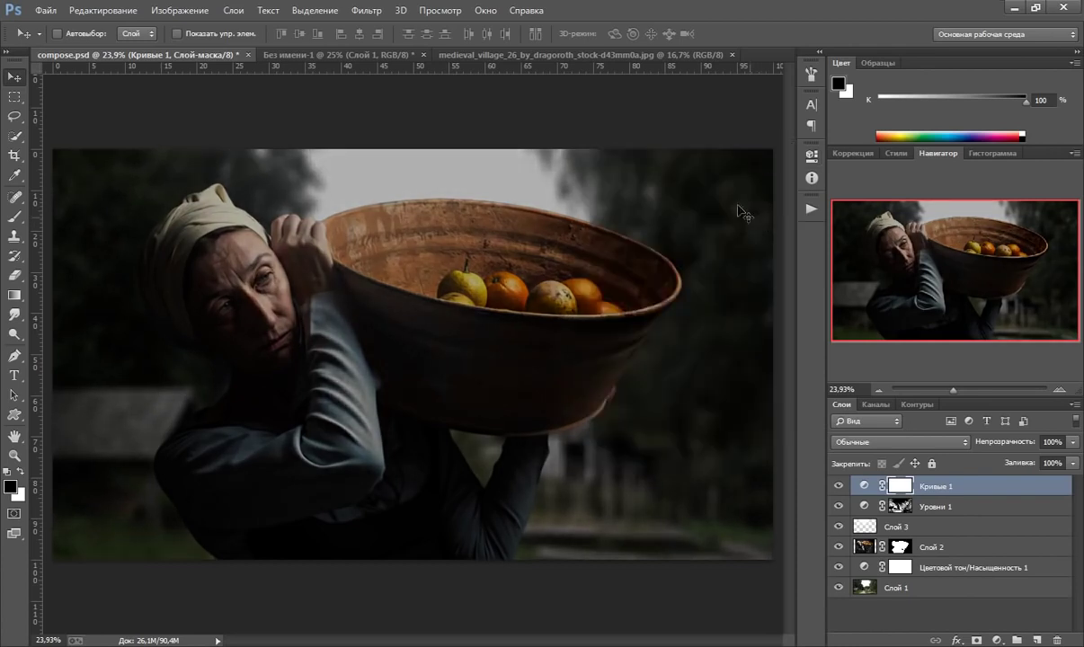
Step: Paint black with a 2300 px soft brush on the Кривые 1 mask over the centre
left_click(20, 217)
key("x")
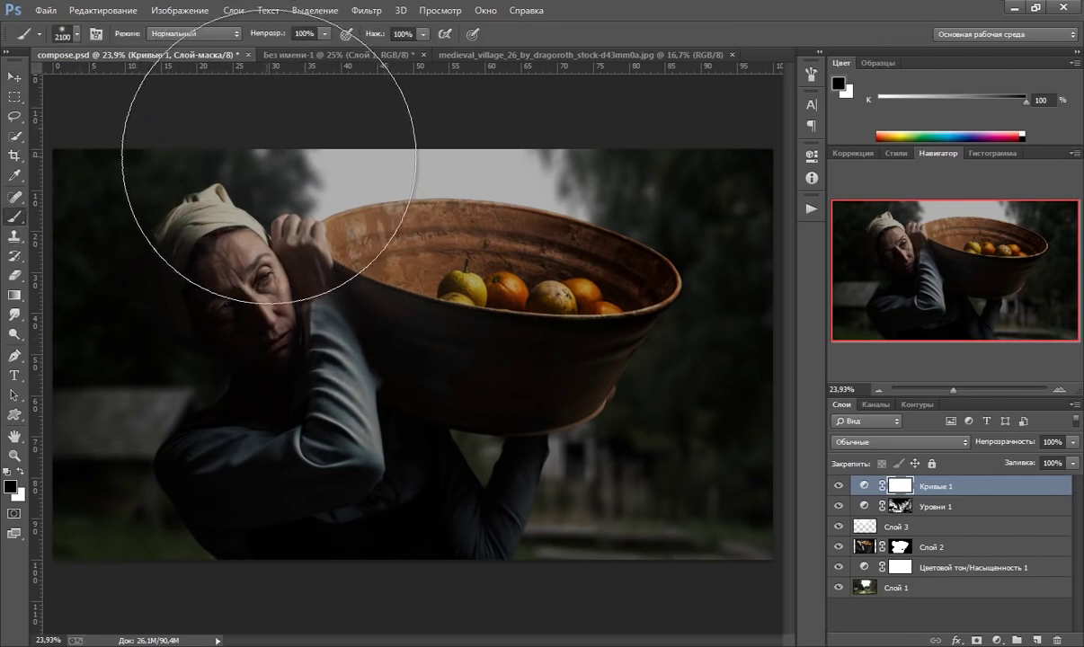
key("x")
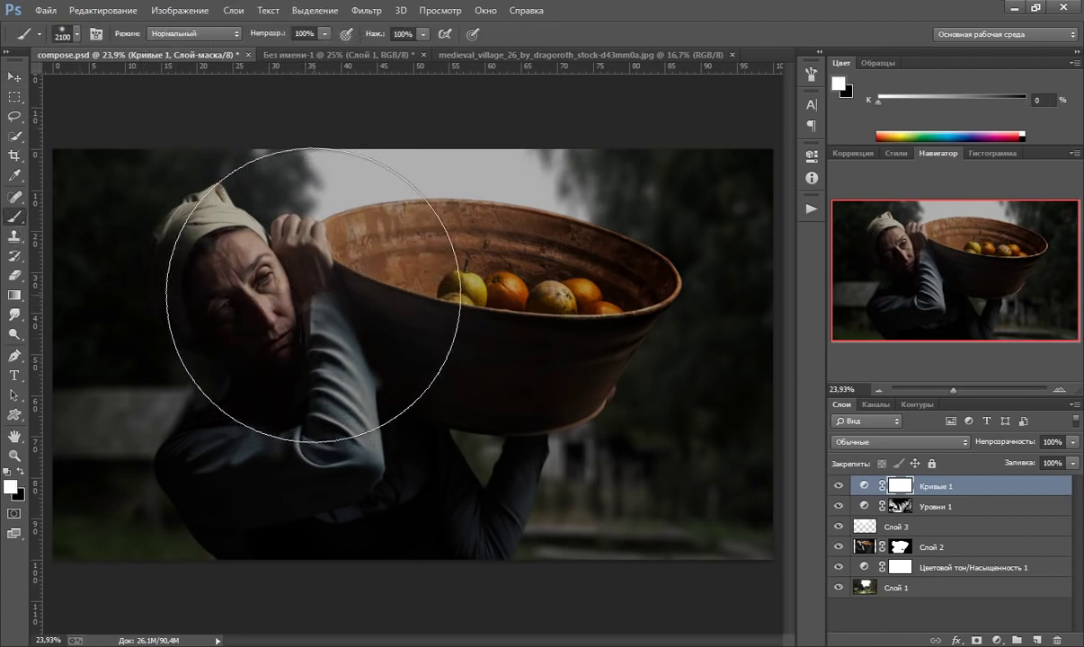
key("bracketright")
key("bracketright")
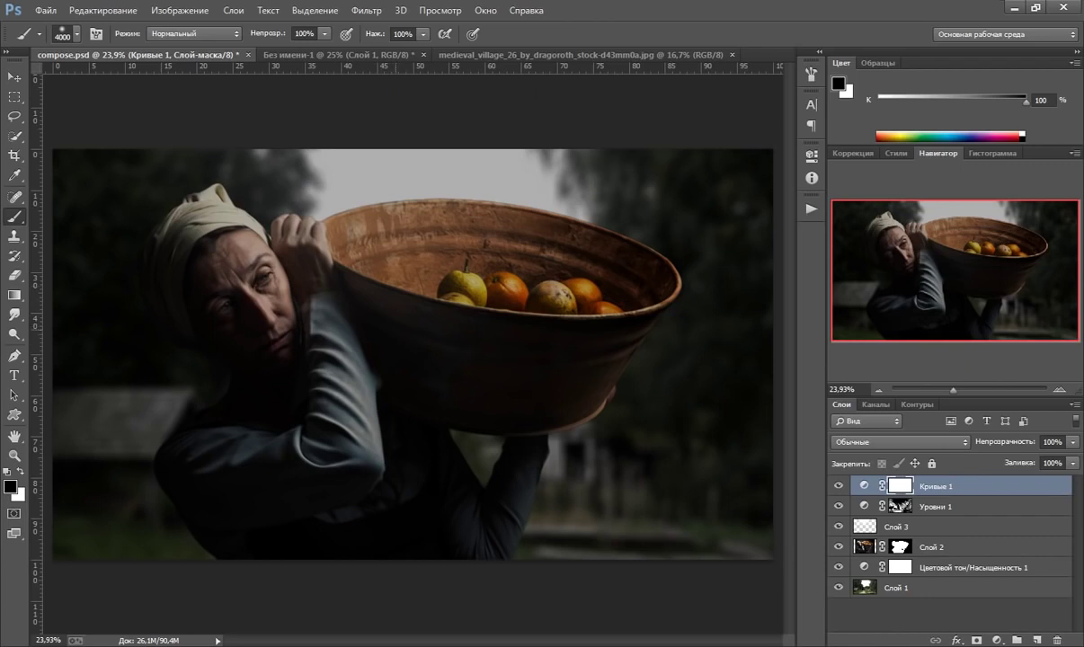
left_click(341, 270)
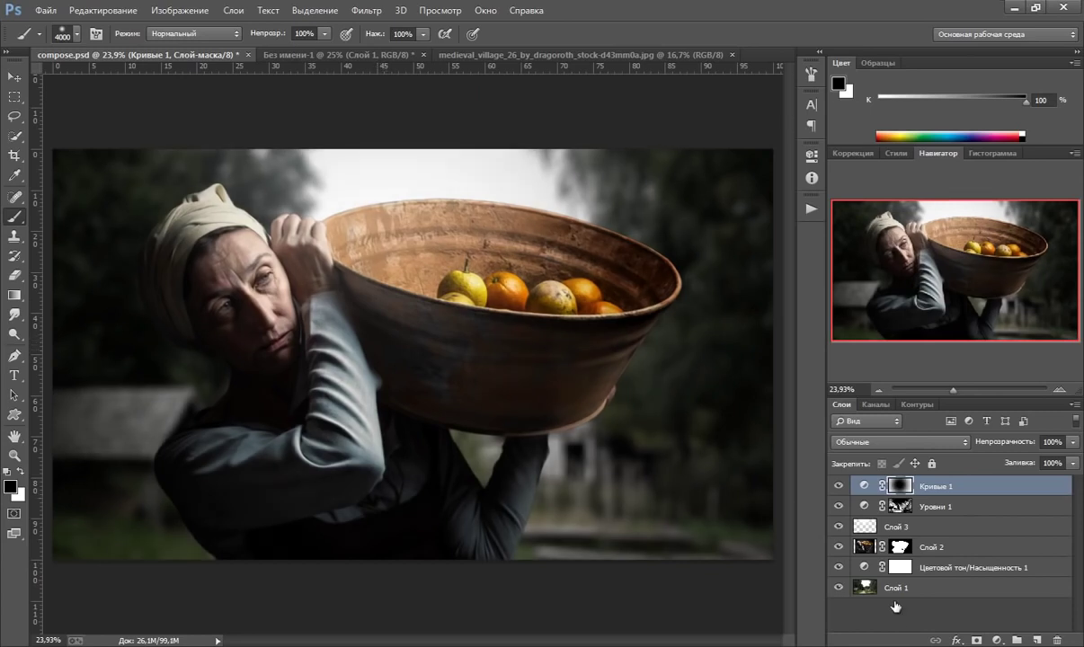
left_click(837, 502)
left_click(996, 640)
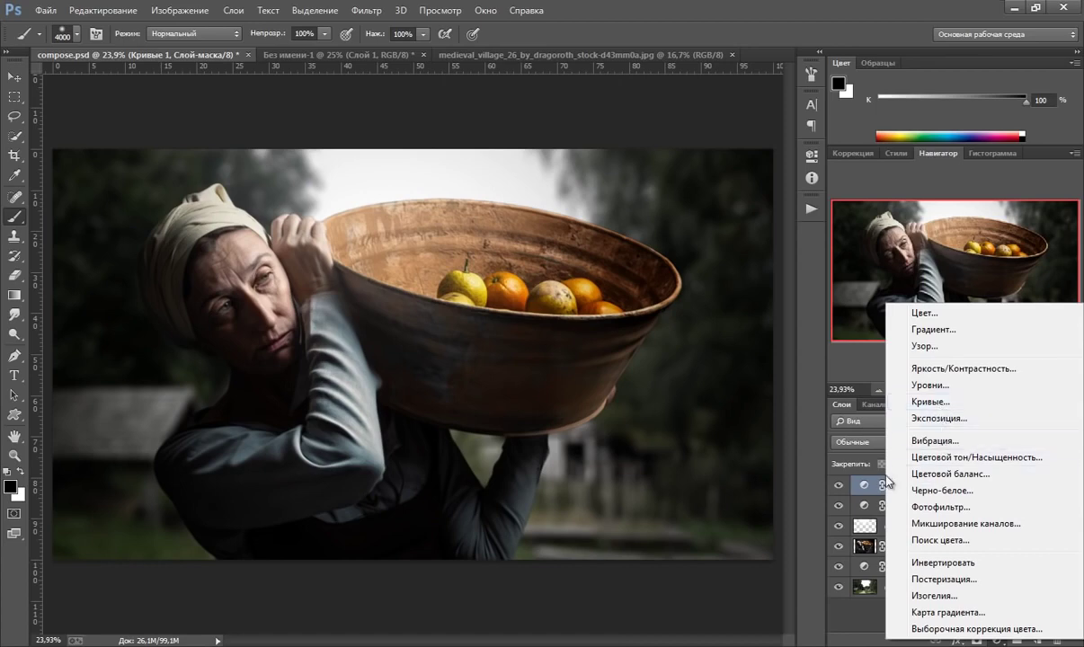
Step: Add a Кривые 2 Curves layer with the curve and highlights pulled down to darken
left_click(930, 401)
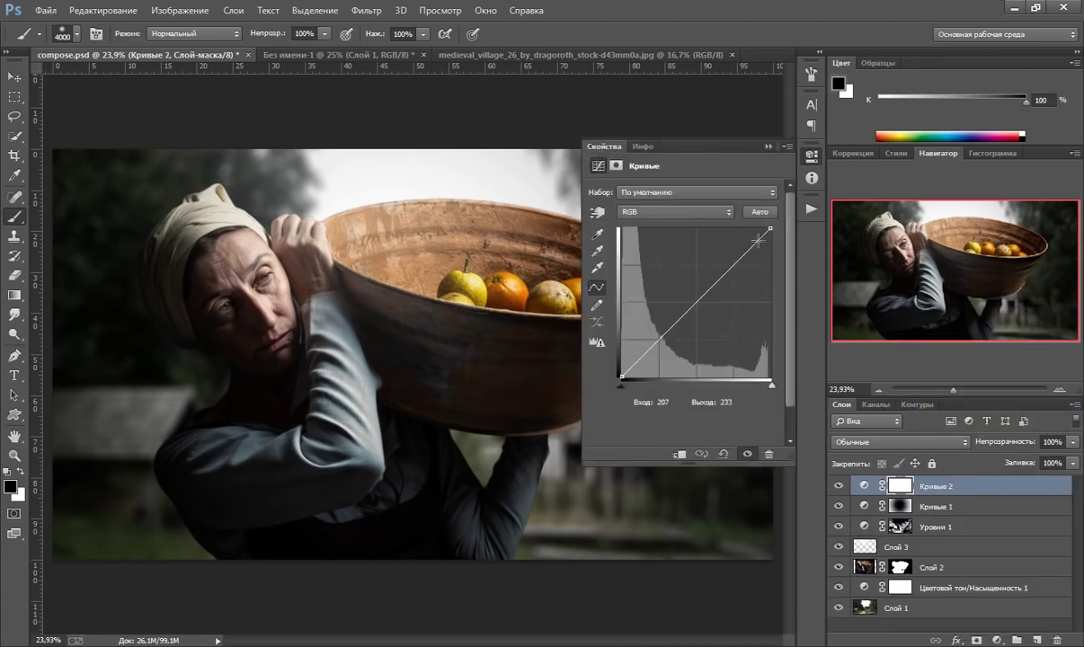
left_click_drag(716, 282, 716, 321)
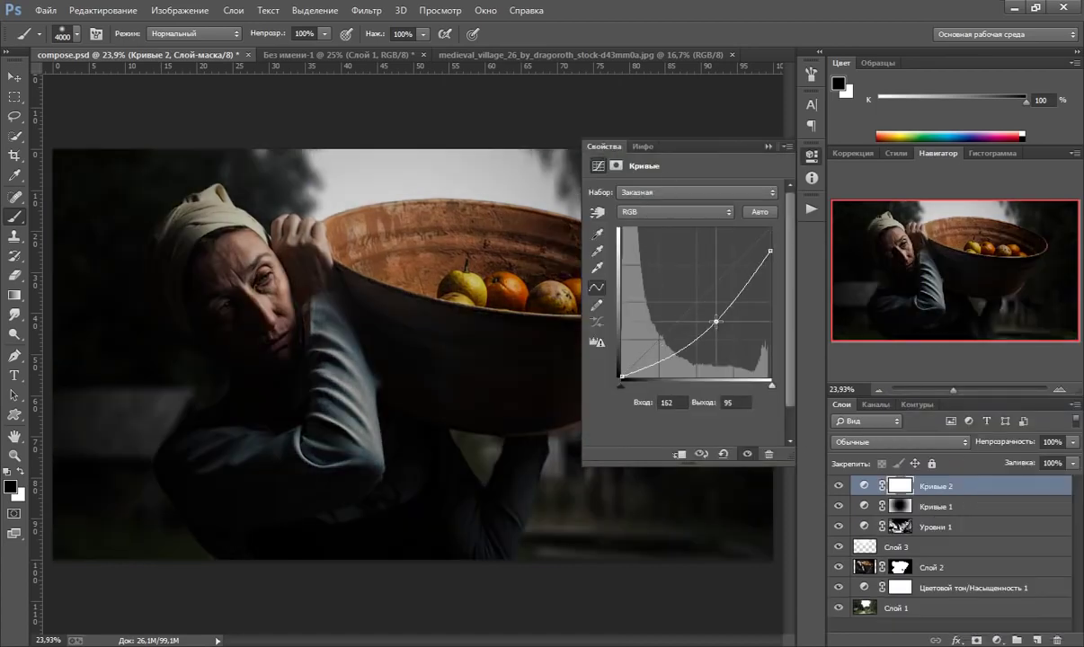
left_click_drag(770, 251, 779, 280)
left_click(769, 145)
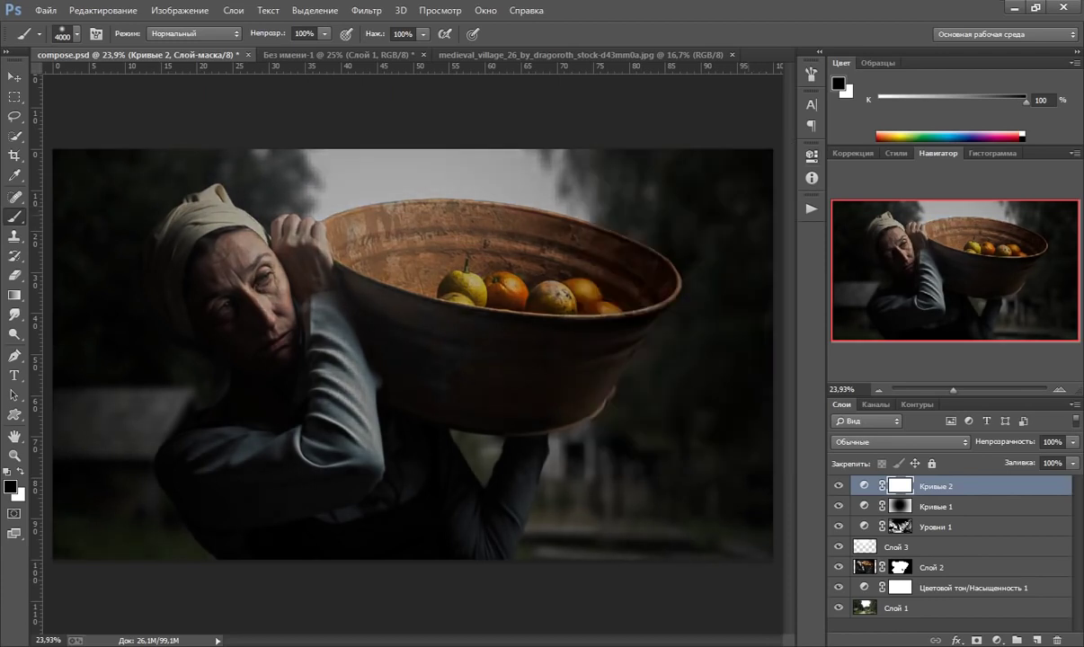
Step: Draw a vertical reflected gradient on the Кривые 2 mask and compare the result
left_click(15, 295)
left_click(193, 35)
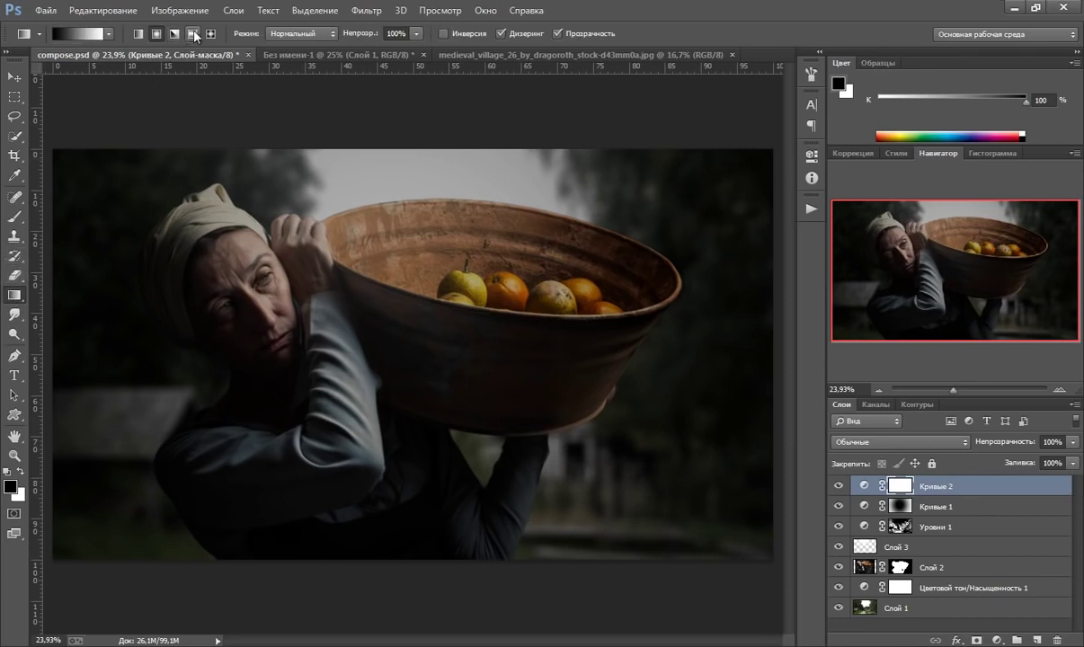
left_click(193, 35)
left_click_drag(406, 321, 395, 521)
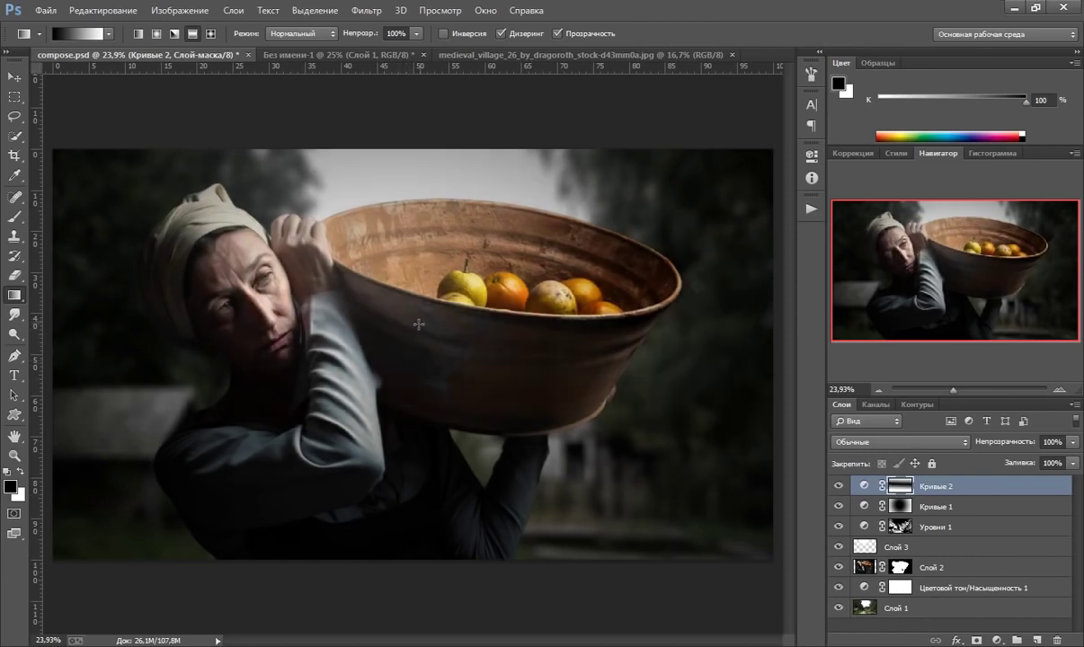
mouse_move(420, 328)
left_mouse_down()
mouse_move(419, 588)
mouse_move(419, 578)
left_mouse_up()
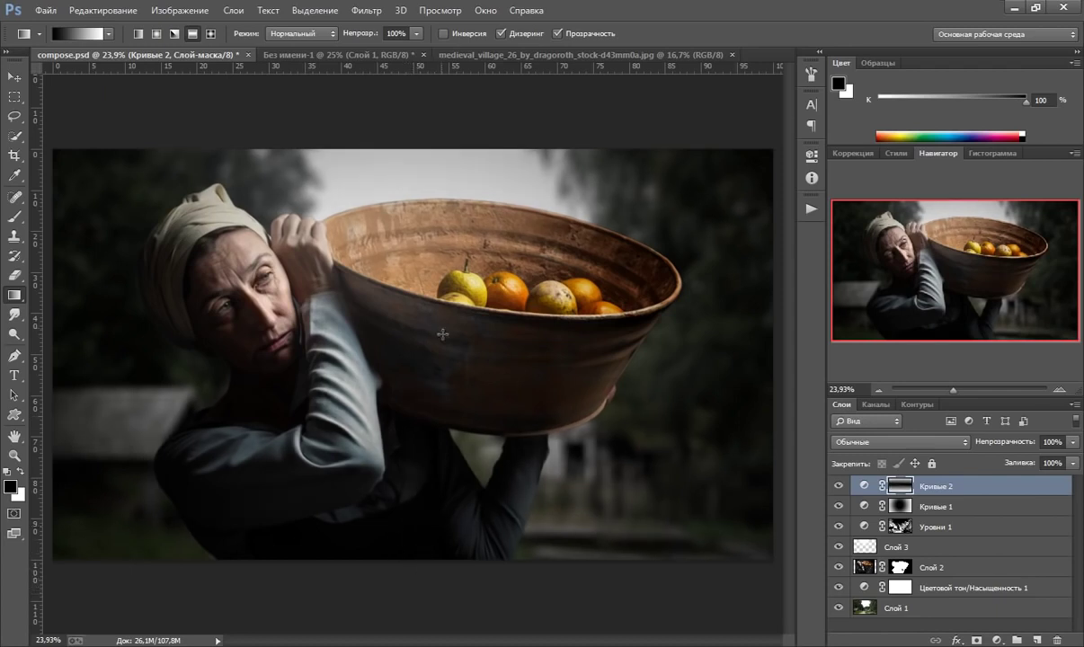
left_click_drag(397, 284, 399, 599)
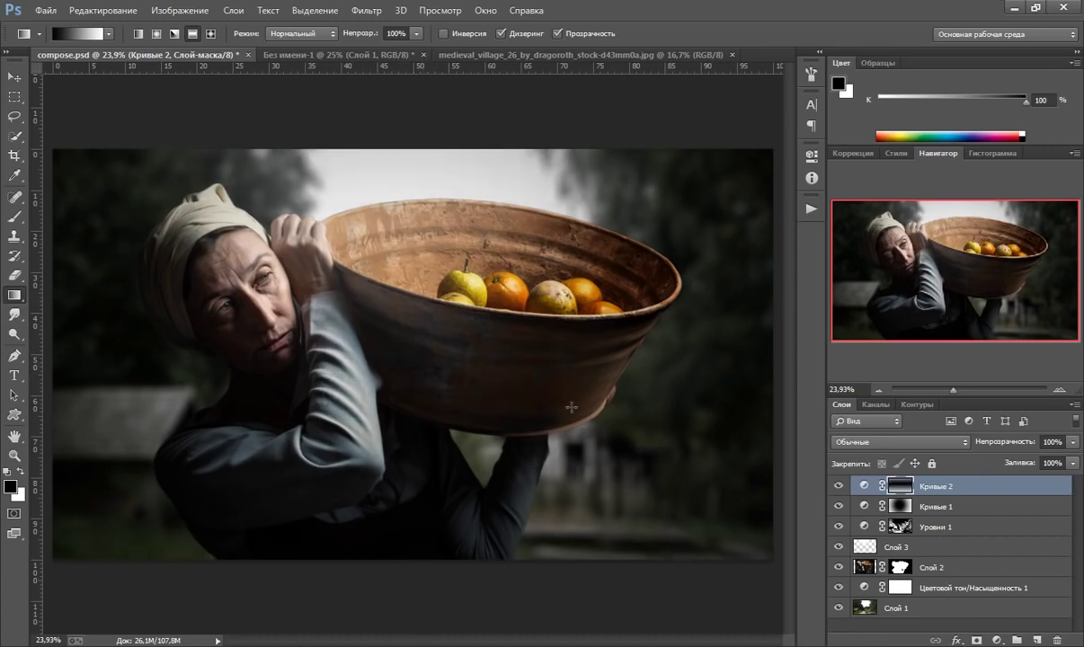
left_click(839, 486)
Step: Compare Кривые 2 on and off, then set its opacity to 70%
left_click(840, 486)
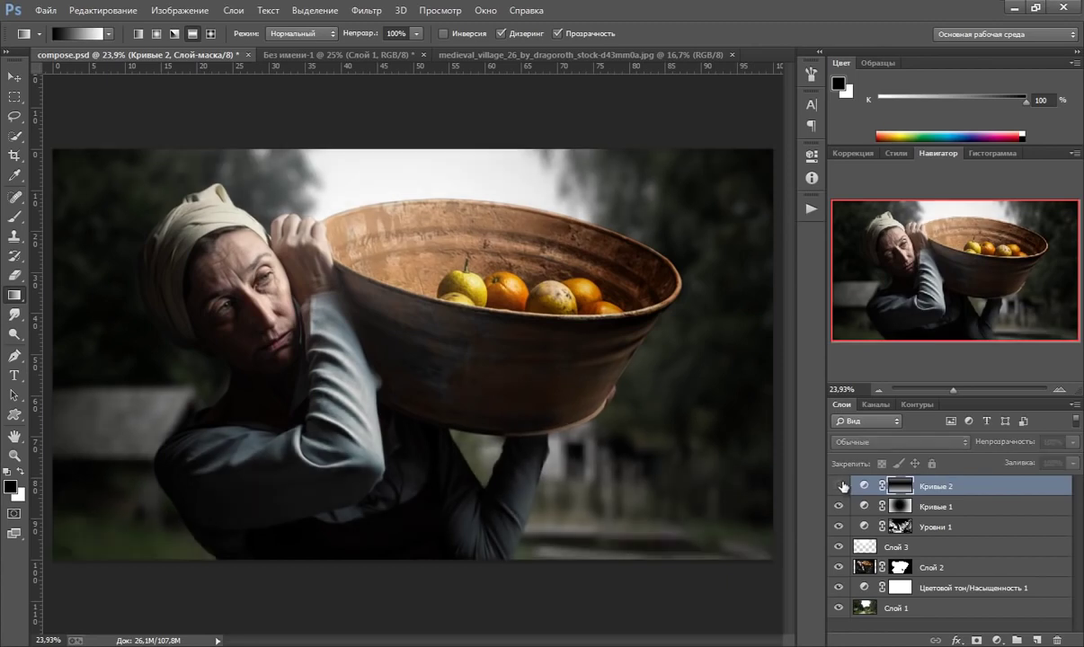
left_click(840, 486)
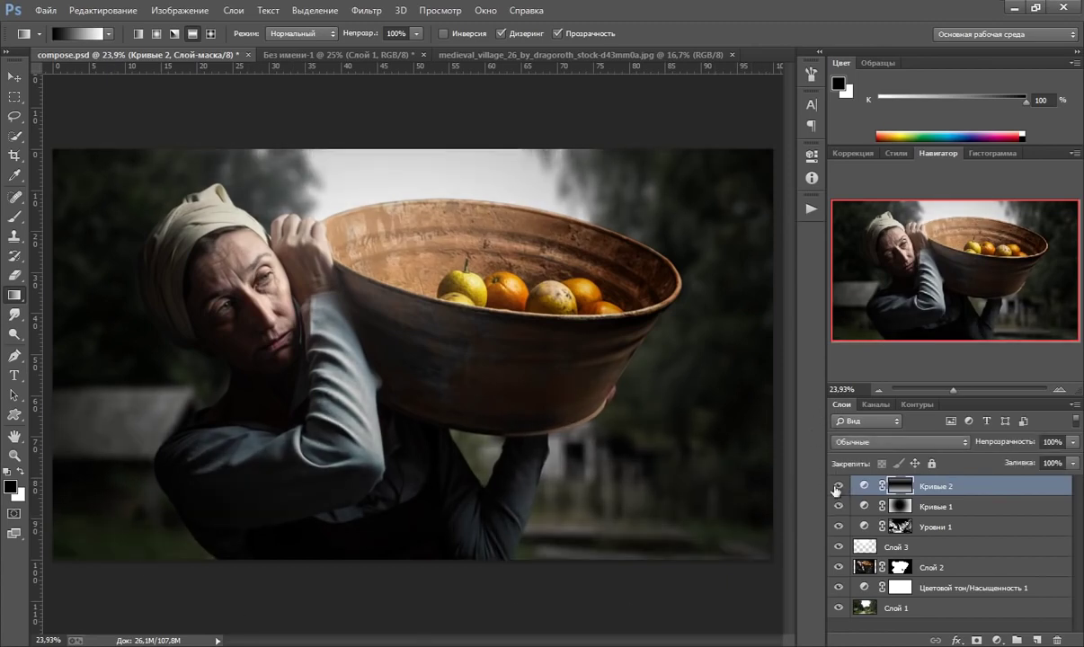
left_click(838, 487)
left_click(838, 487)
left_click(1052, 442)
type("70")
key("Return")
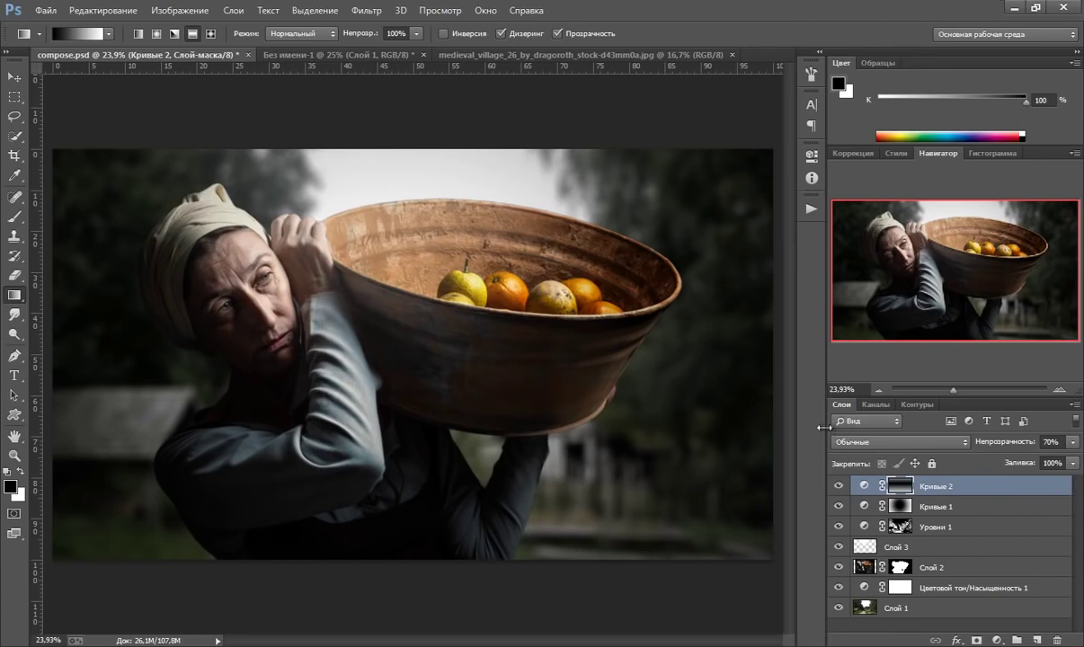
Step: Reduce the Уровни 1 layer opacity to 25%
left_click(943, 526)
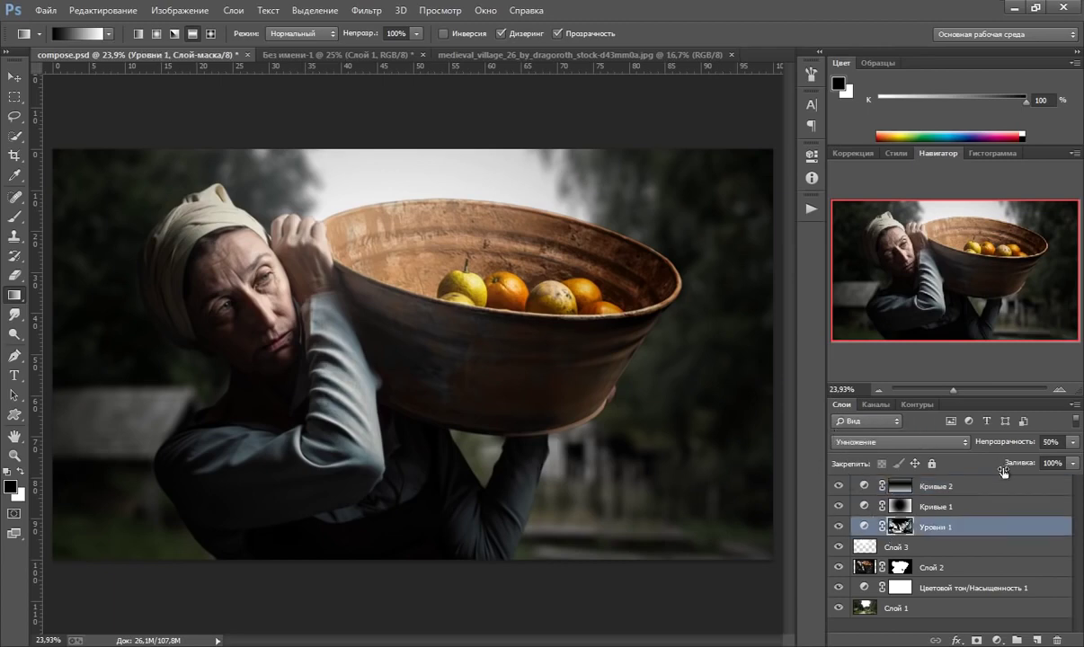
left_click(1073, 441)
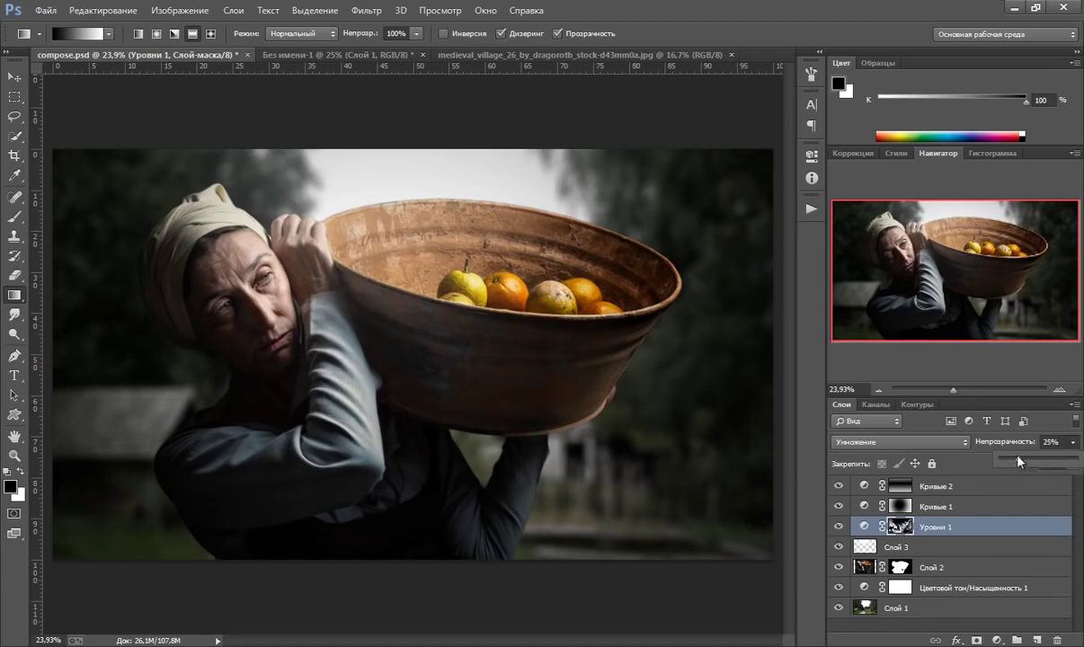
left_click(839, 526)
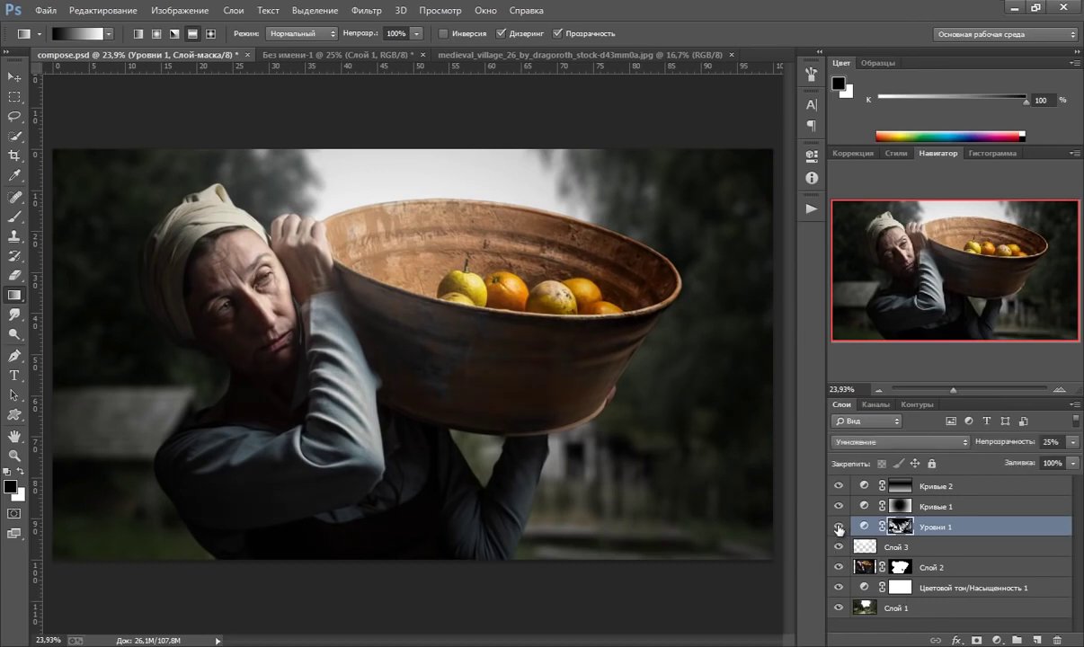
left_click(870, 487)
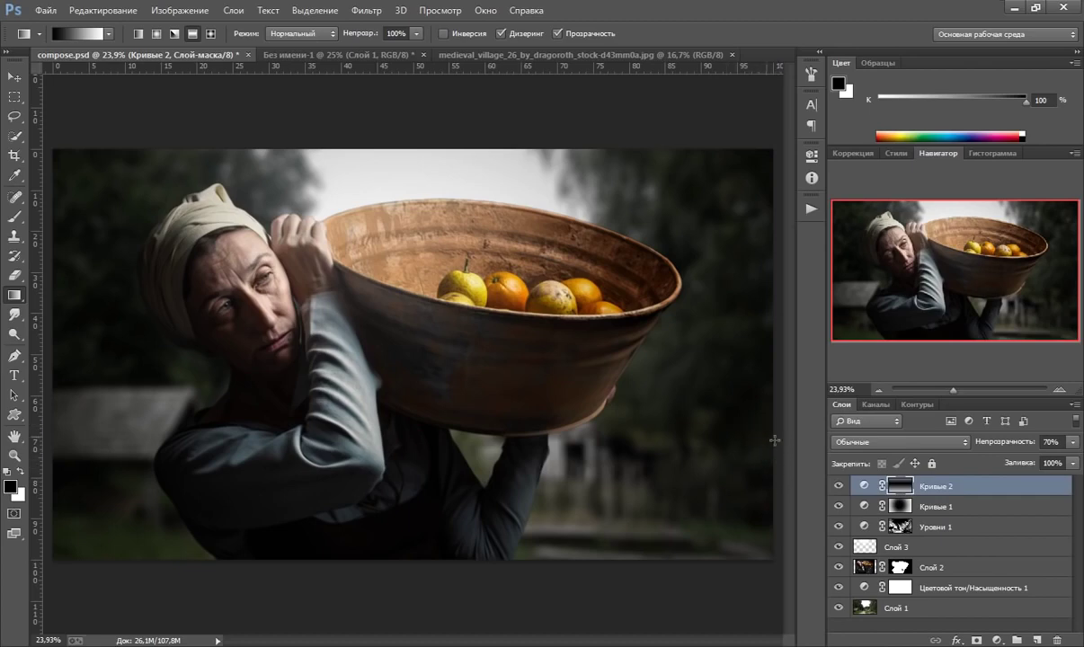
Step: Add a Hue/Saturation layer with Saturation lowered to -20
left_click(996, 640)
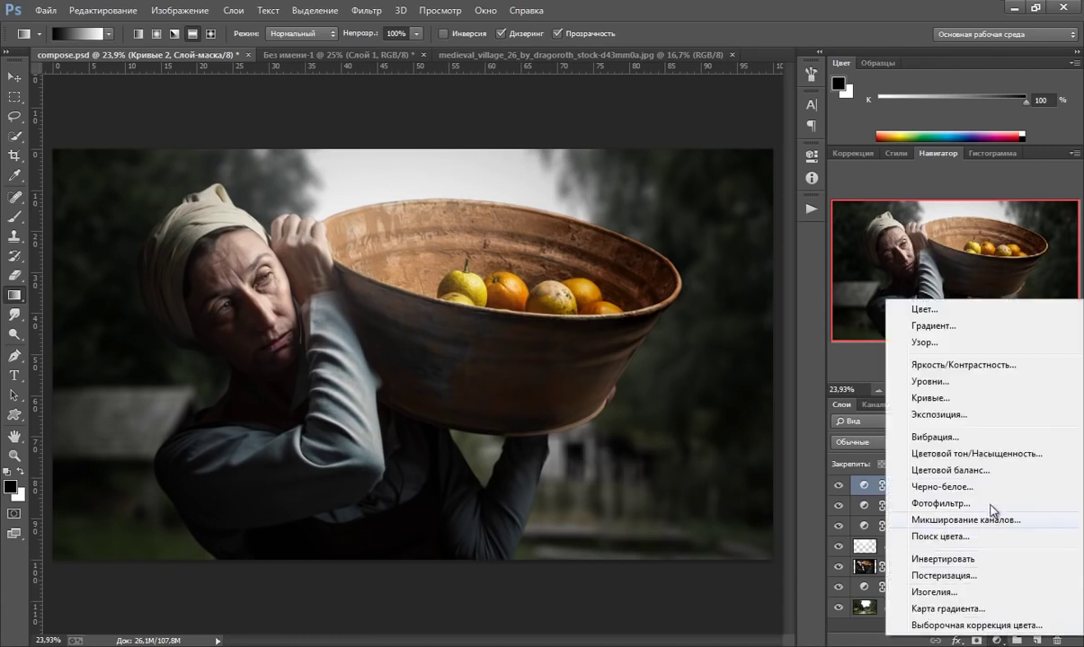
left_click(926, 450)
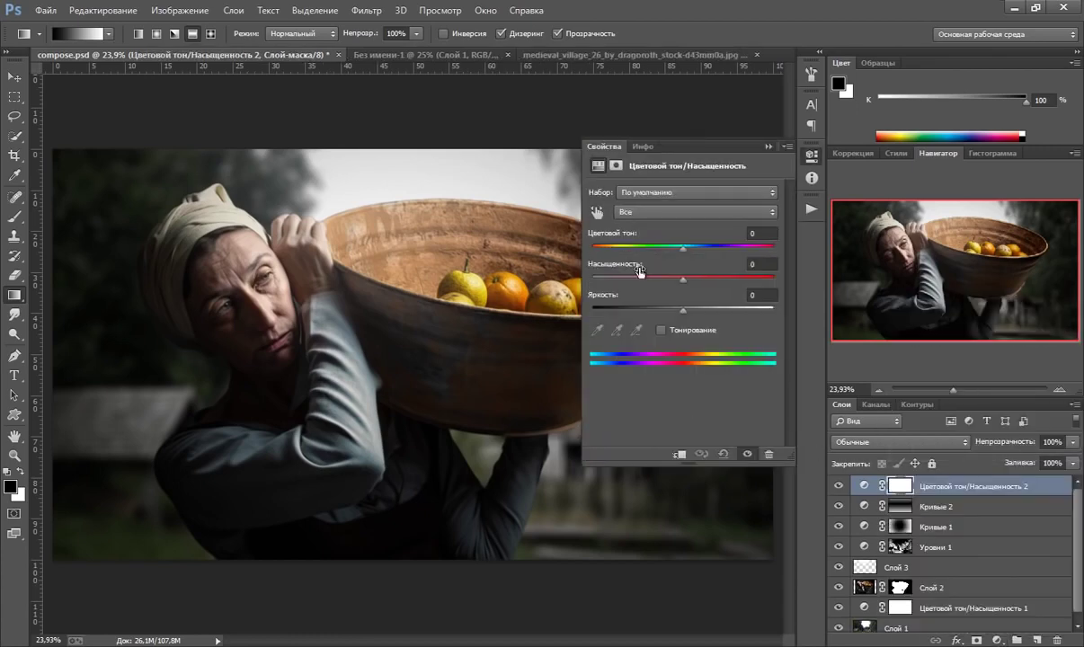
left_click_drag(682, 280, 665, 286)
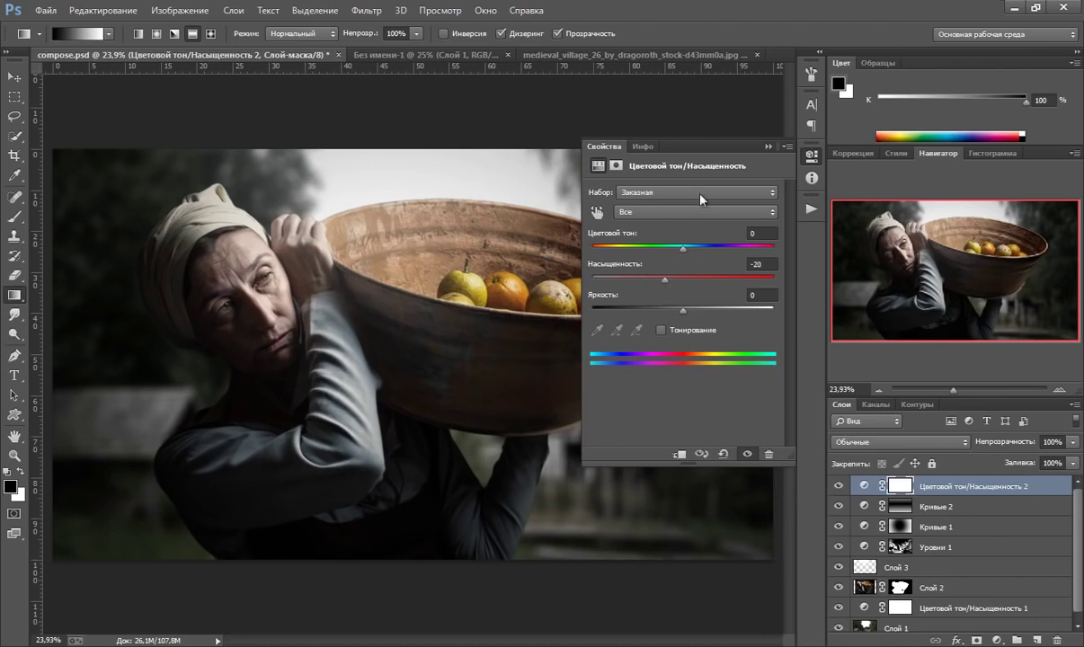
left_click(768, 146)
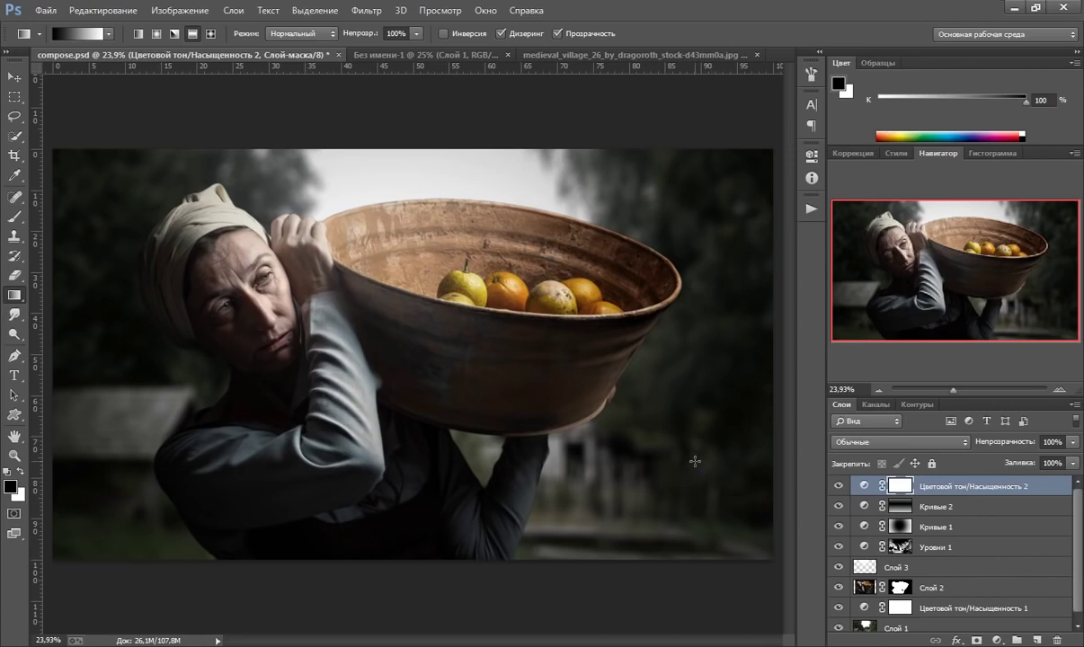
Step: Add a Selective Color layer with Neutrals Cyan -18, Magenta -7, Yellow +10
left_click(996, 640)
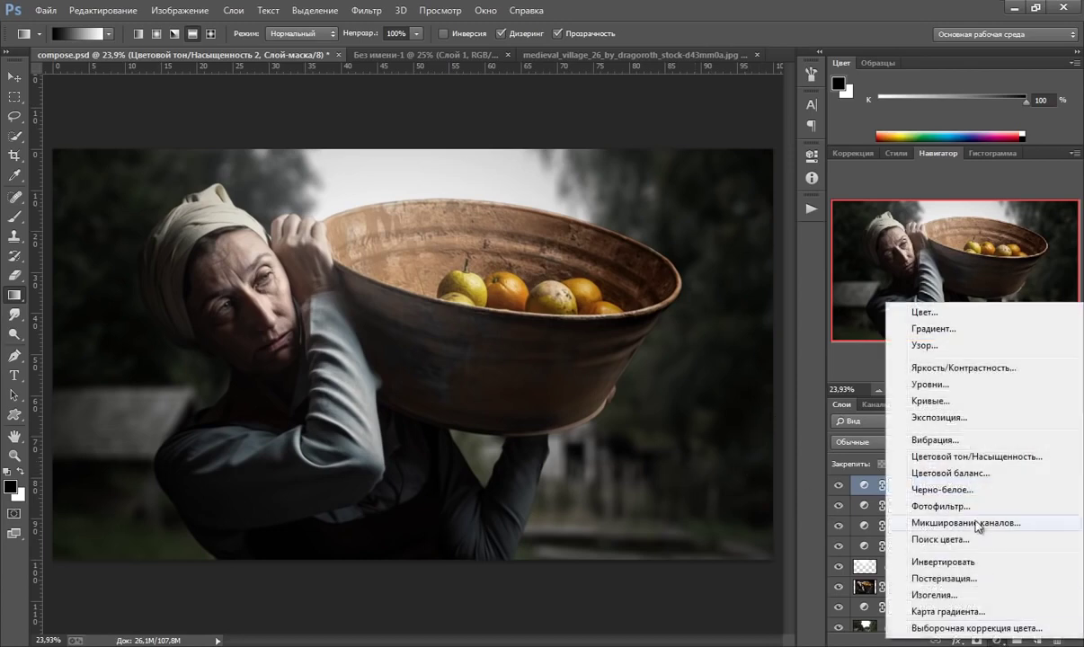
left_click(904, 627)
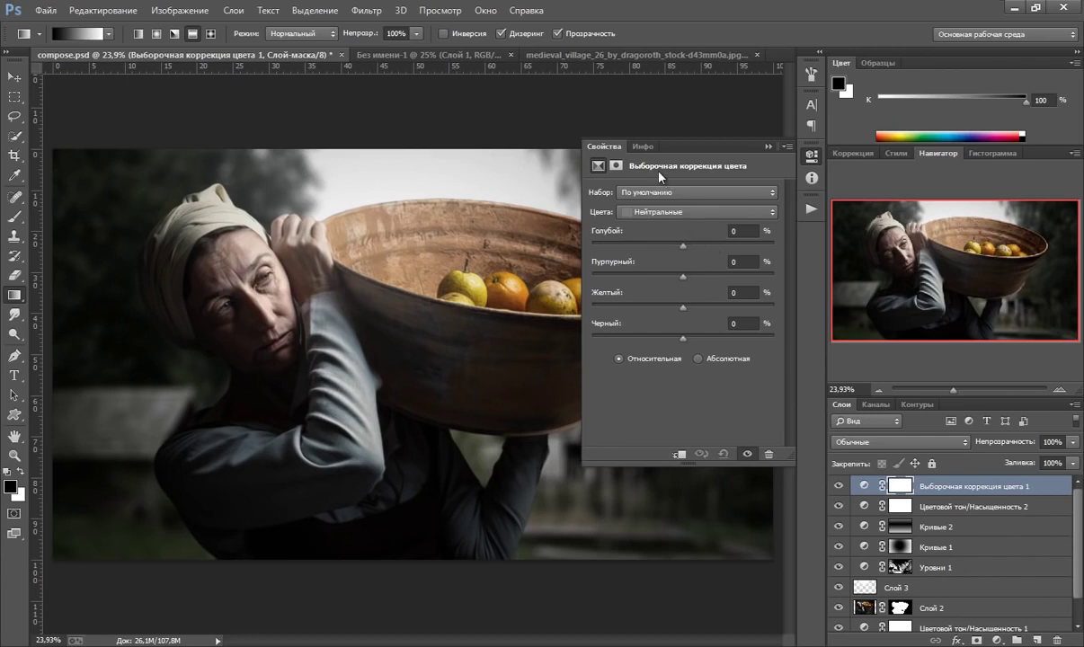
left_click_drag(683, 244, 665, 248)
left_click_drag(681, 282, 677, 280)
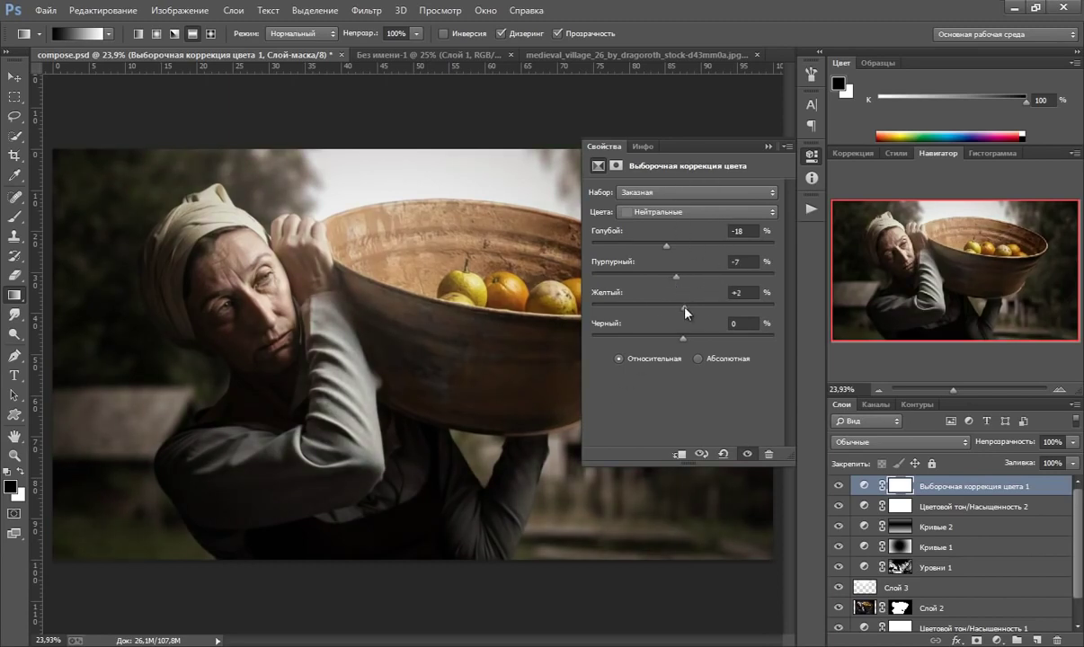
left_click_drag(683, 310, 693, 313)
left_click(768, 147)
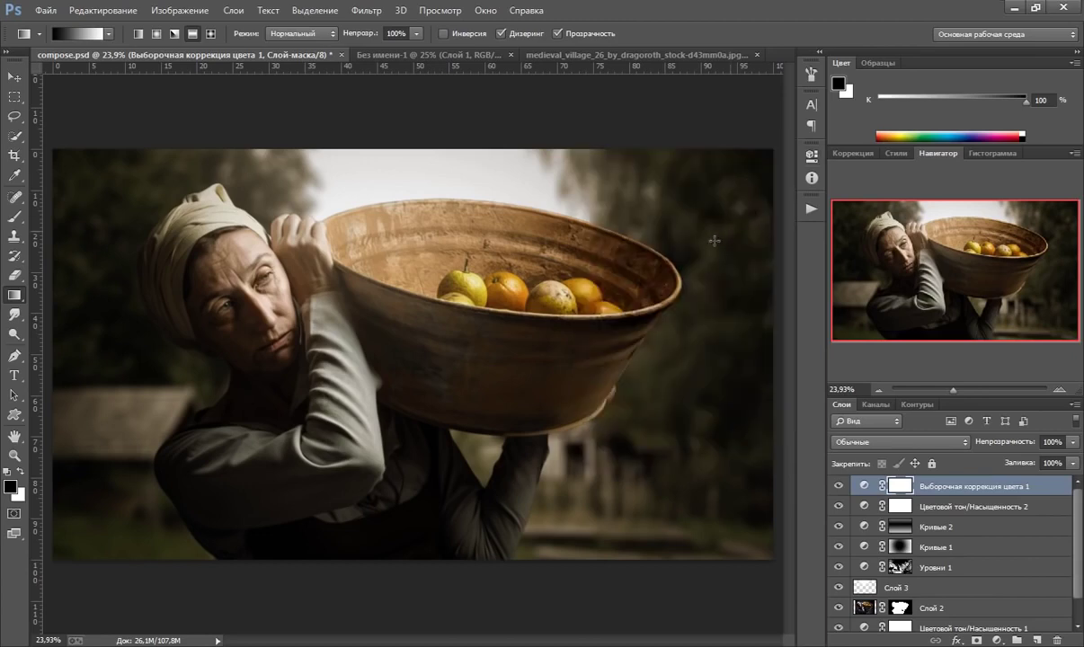
Step: Set the Selective Color layer opacity to 65%
left_click(1069, 464)
left_click_drag(1069, 464, 1062, 465)
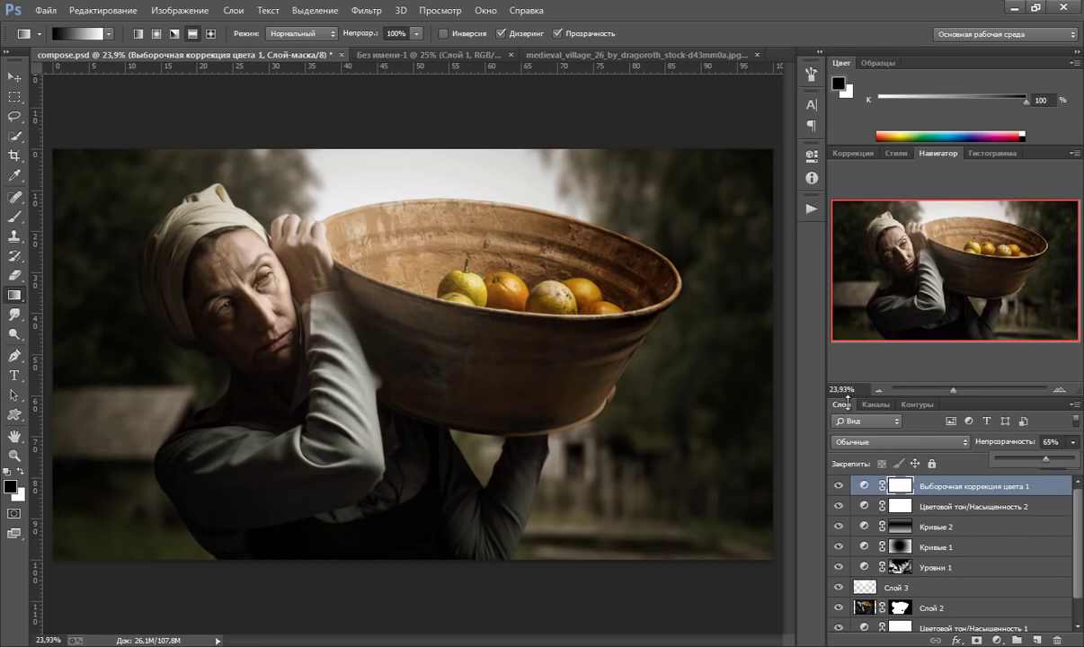
left_click(852, 464)
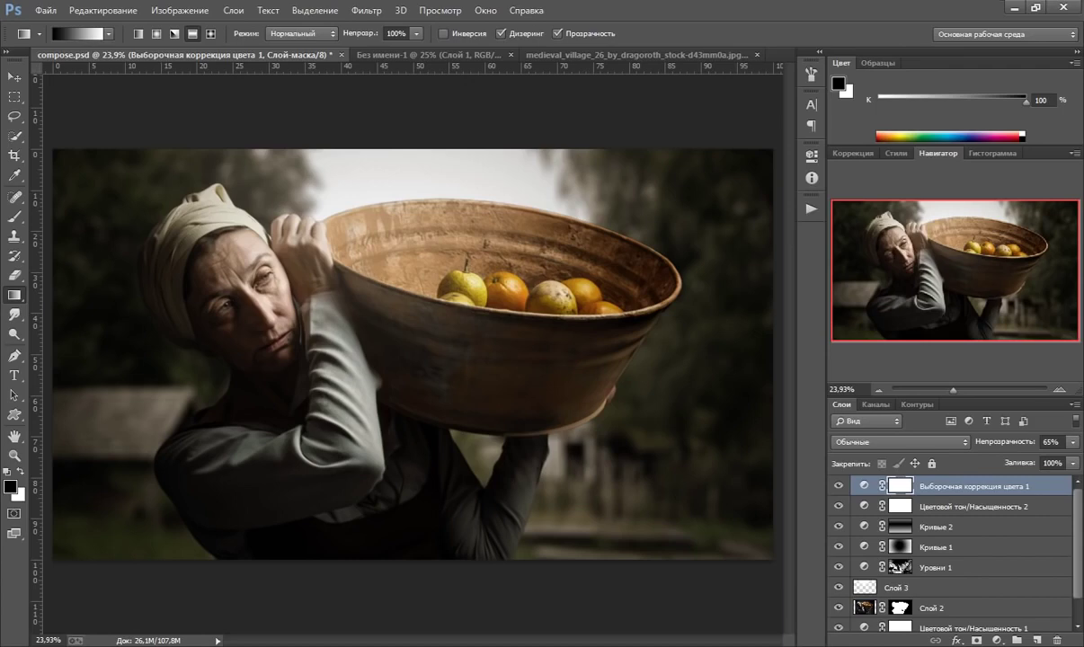